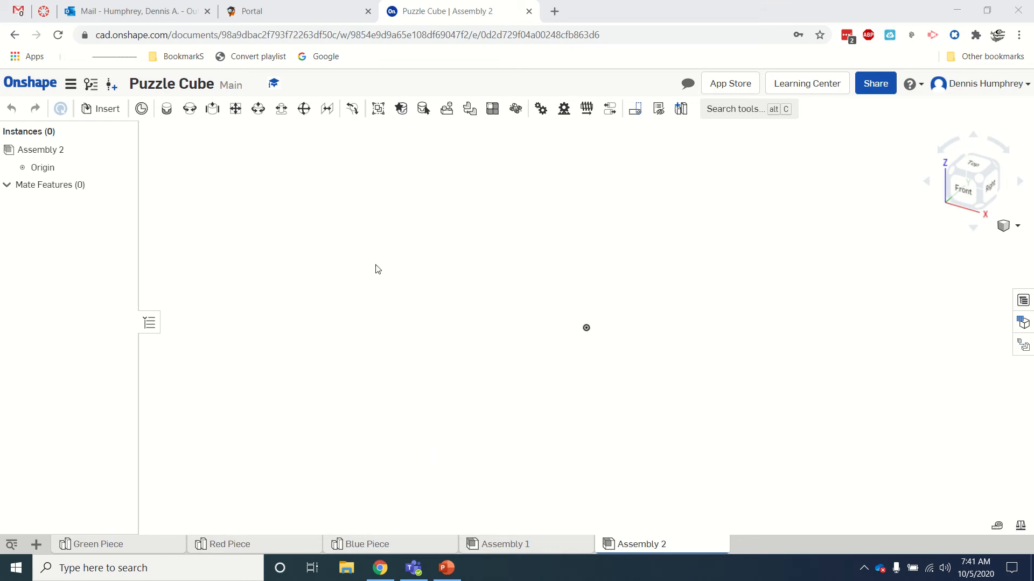
pyautogui.click(36, 546)
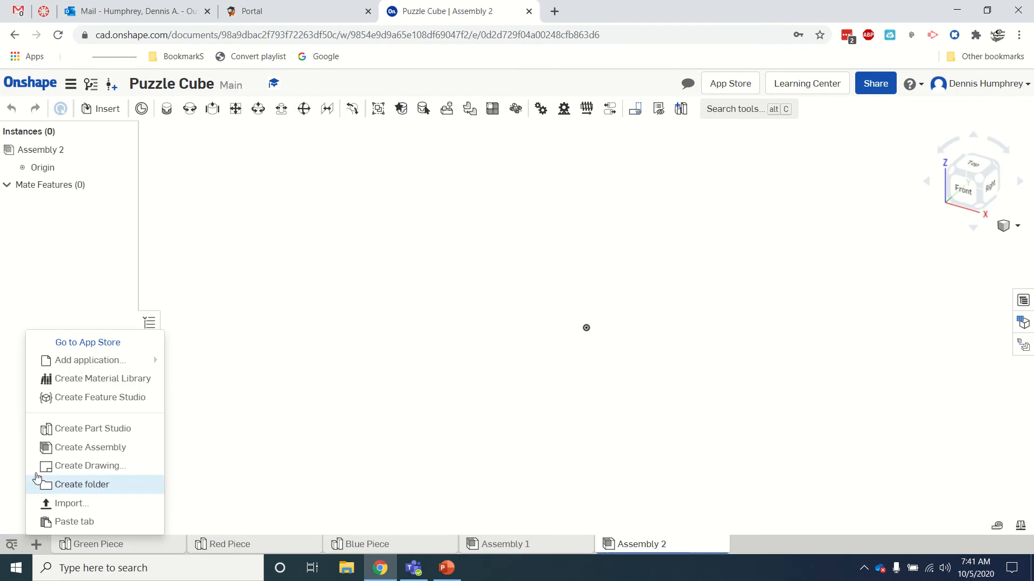
pyautogui.click(294, 469)
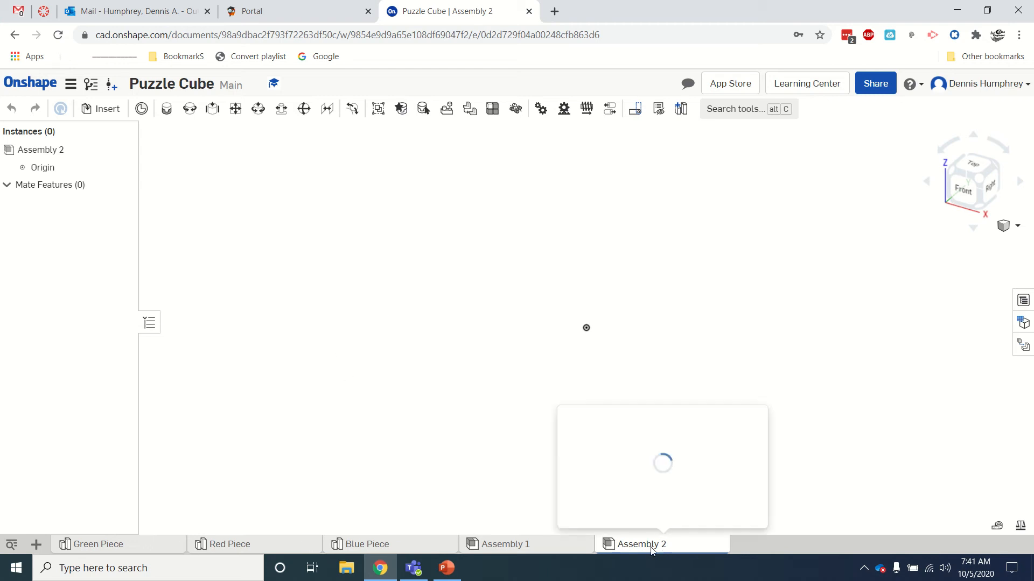
pyautogui.moveTo(524, 548)
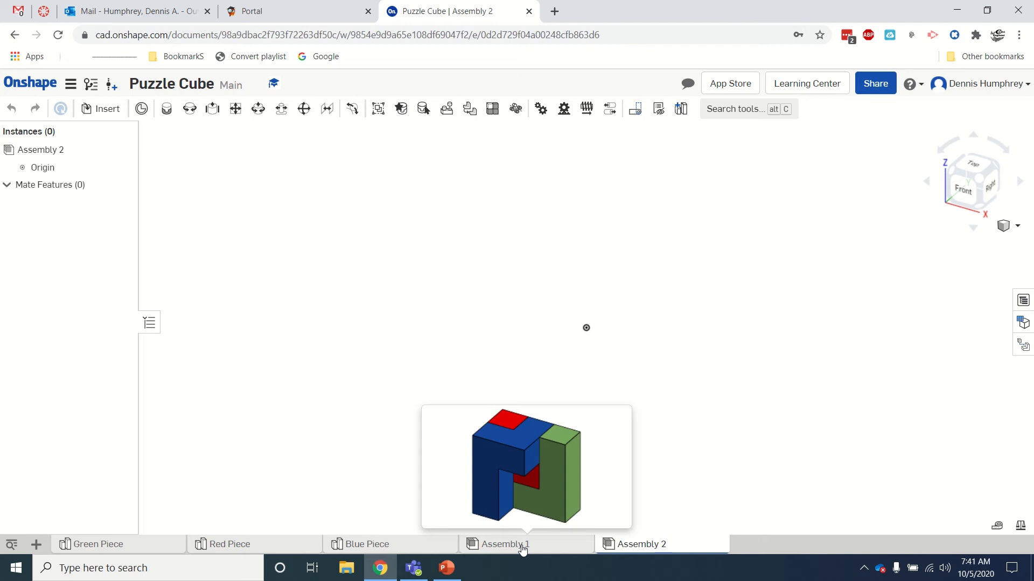
pyautogui.moveTo(627, 546)
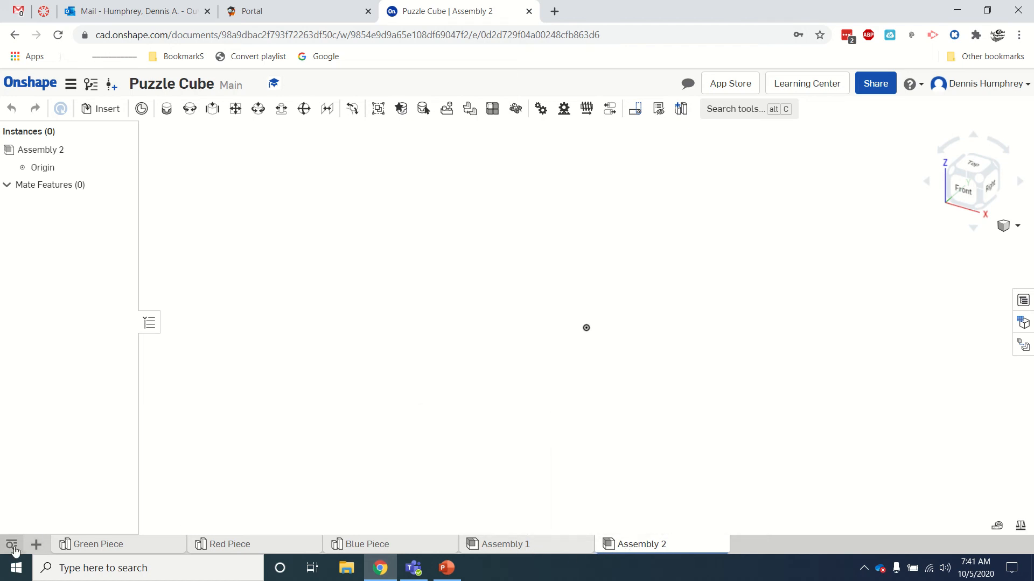
pyautogui.click(37, 545)
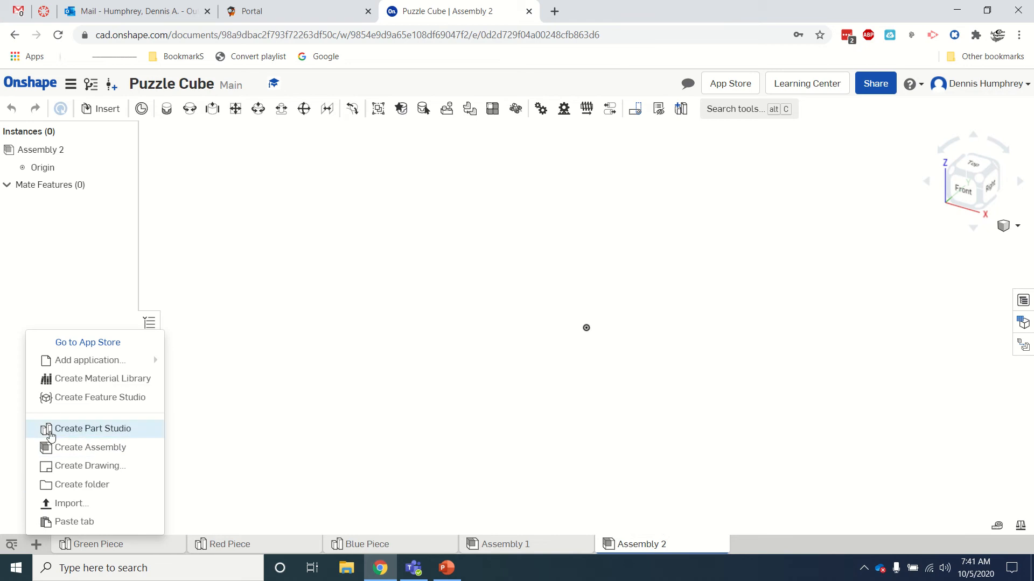
pyautogui.click(449, 454)
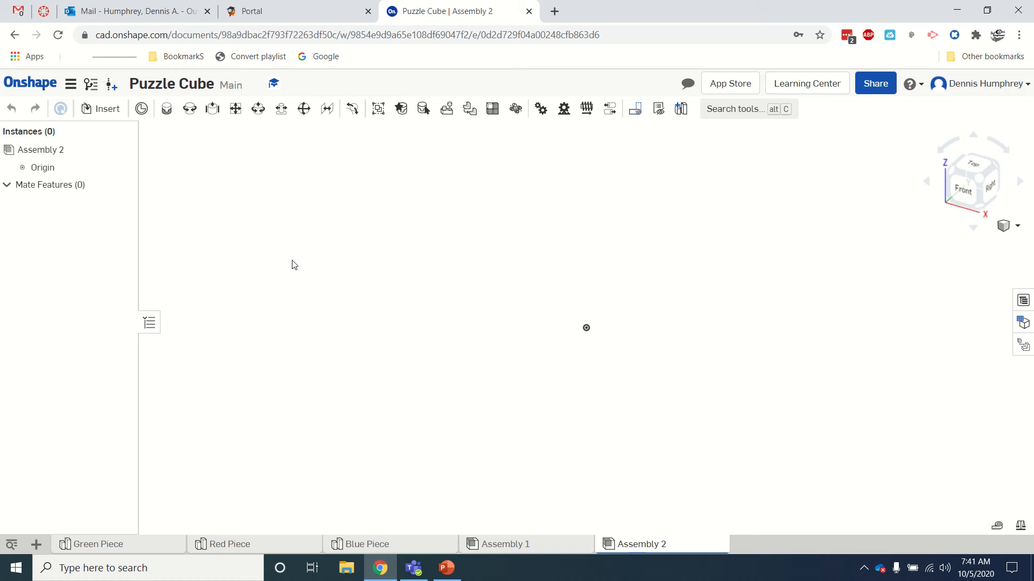
# Insert the Red Piece, Green Piece and Blue Piece from the current document into Assembly 2
pyautogui.click(98, 110)
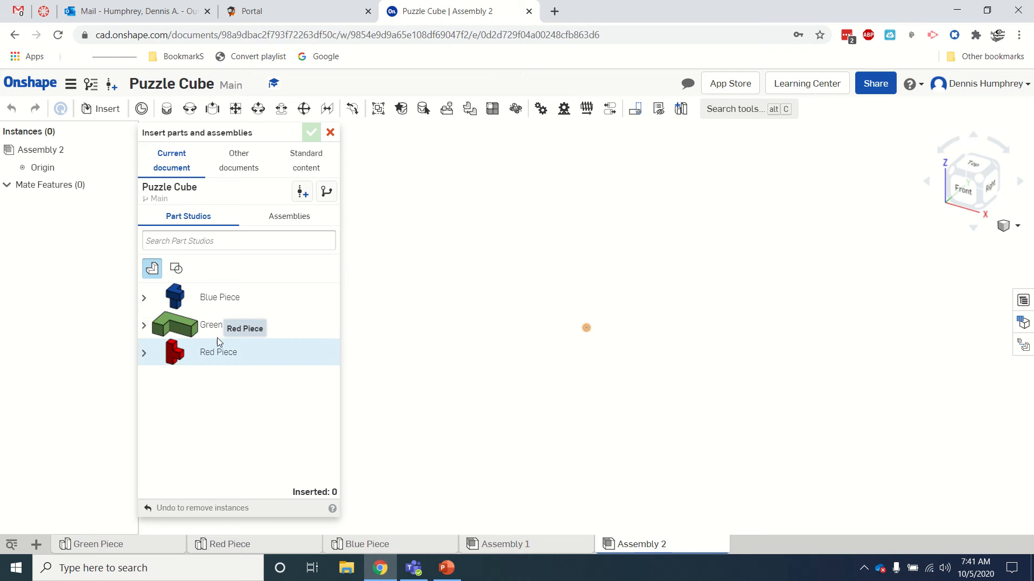
pyautogui.click(240, 164)
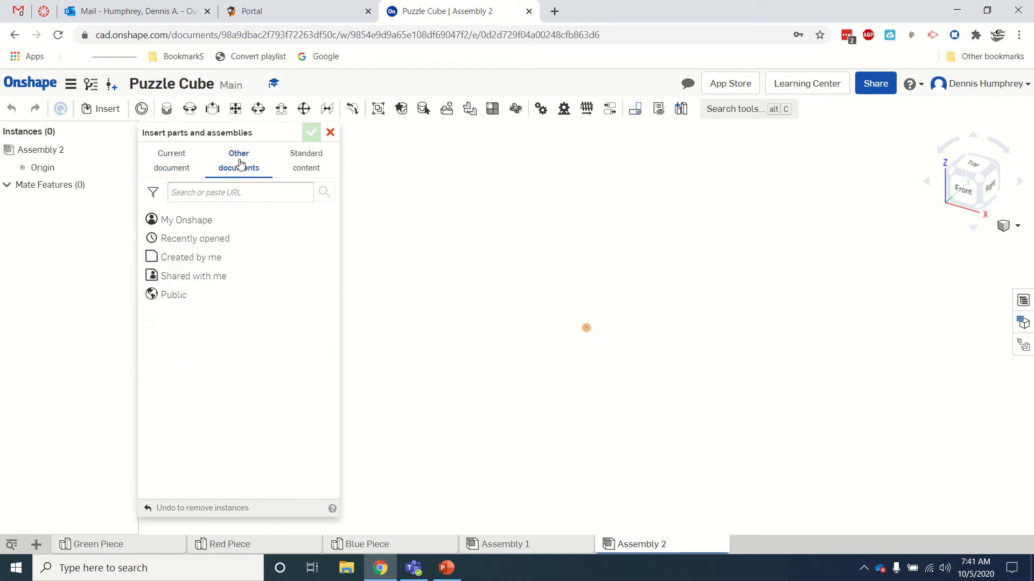
pyautogui.click(189, 222)
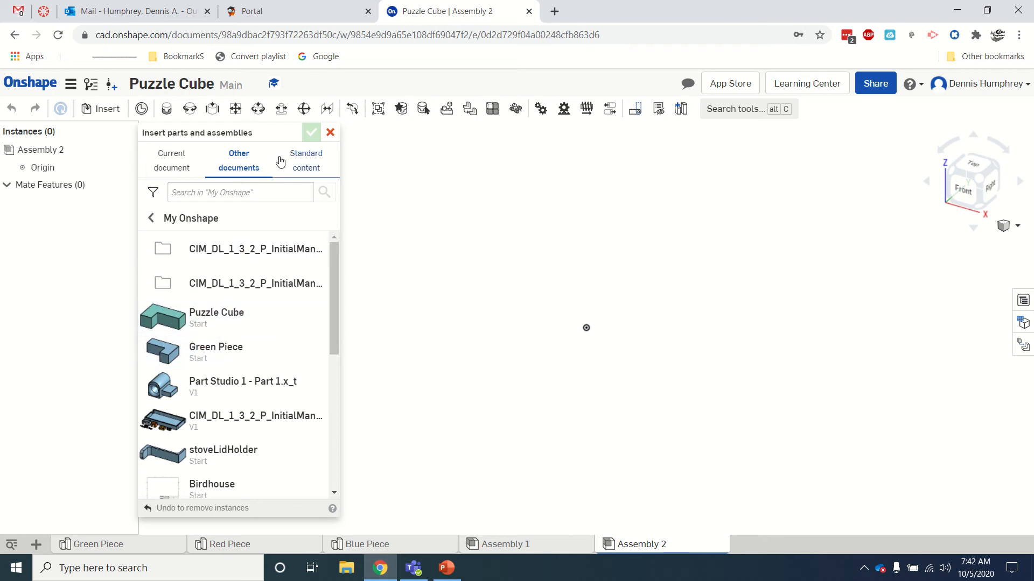
pyautogui.click(173, 167)
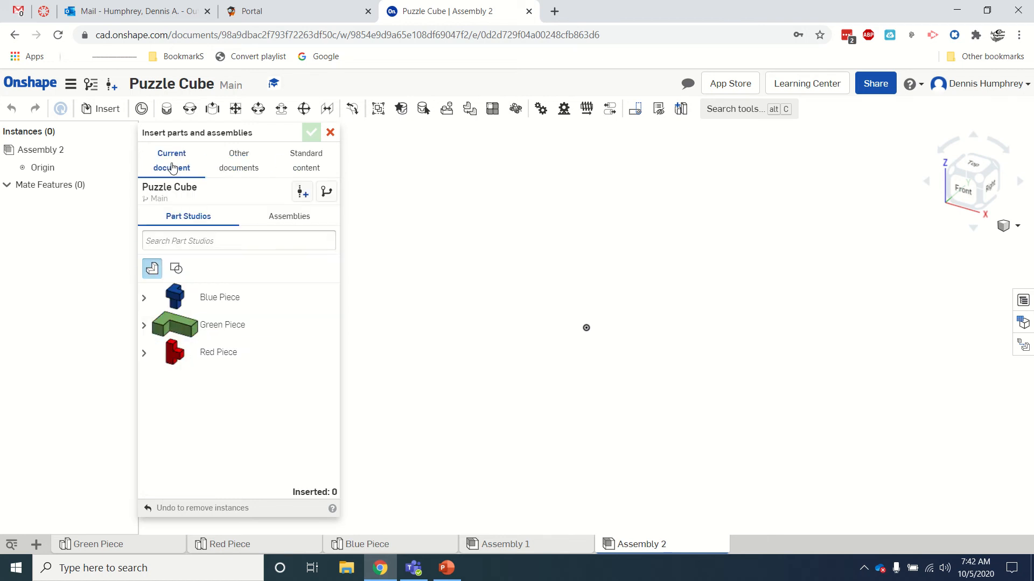
pyautogui.click(175, 357)
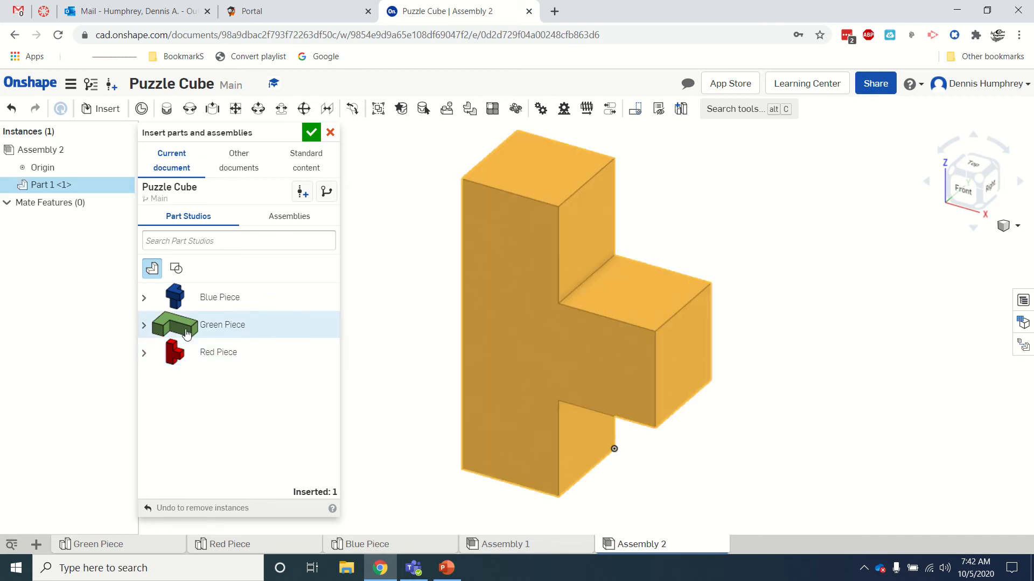
pyautogui.click(184, 330)
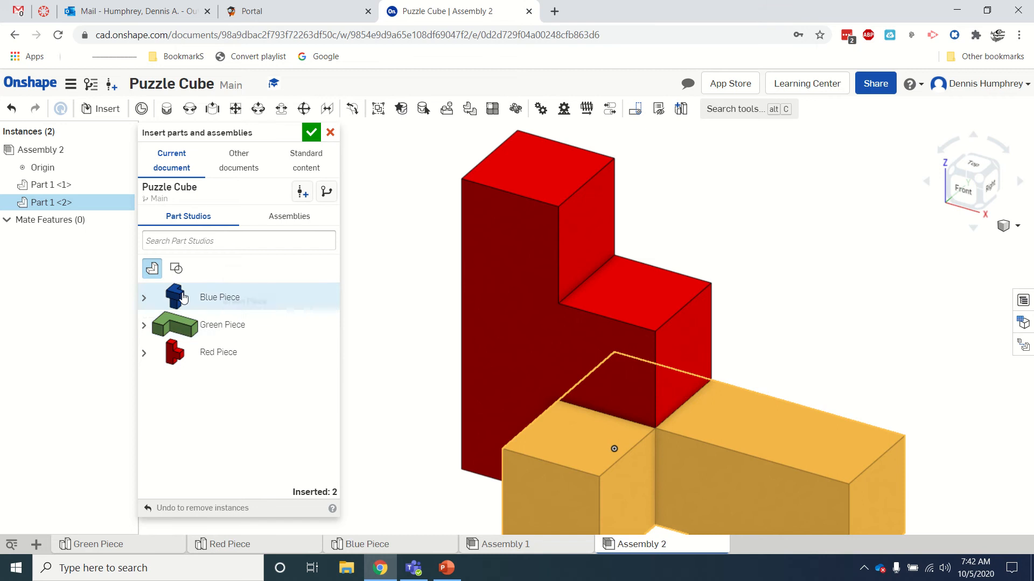
pyautogui.click(183, 300)
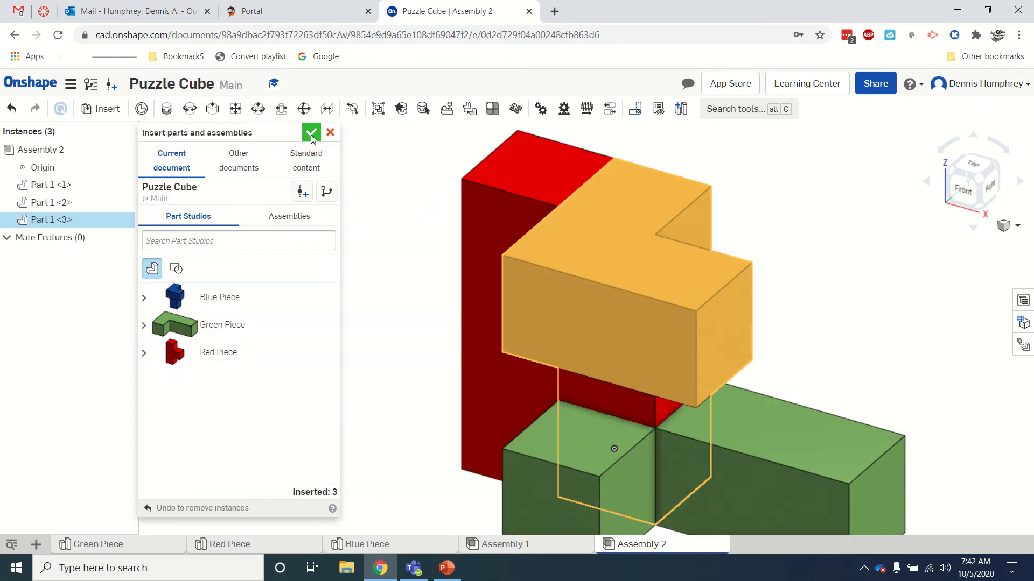
pyautogui.click(312, 134)
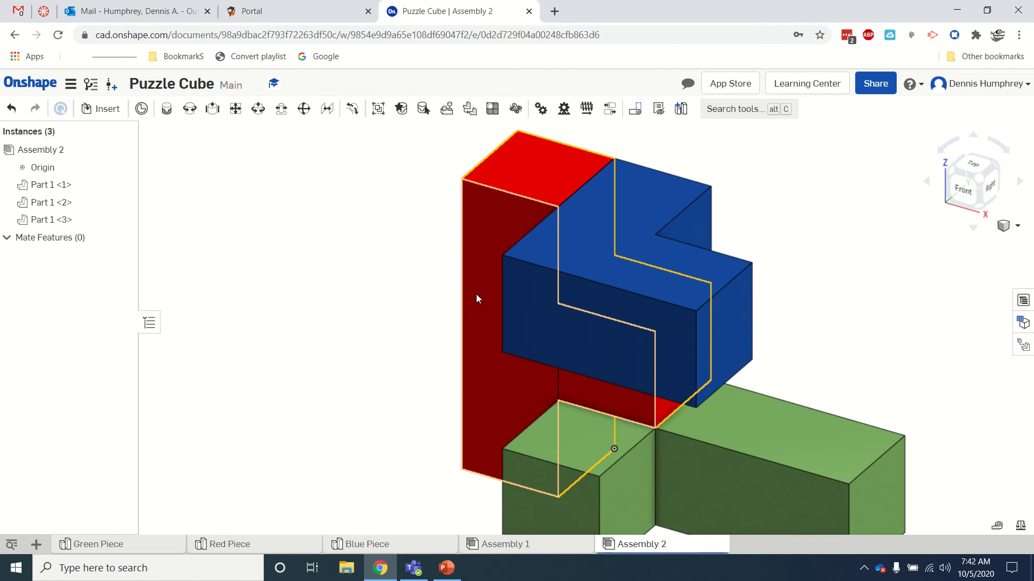
# Shift the red piece away from the other pieces and delete the green piece's instance from the assembly
pyautogui.moveTo(476, 294); pyautogui.dragTo(385, 286)
pyautogui.click(754, 416)
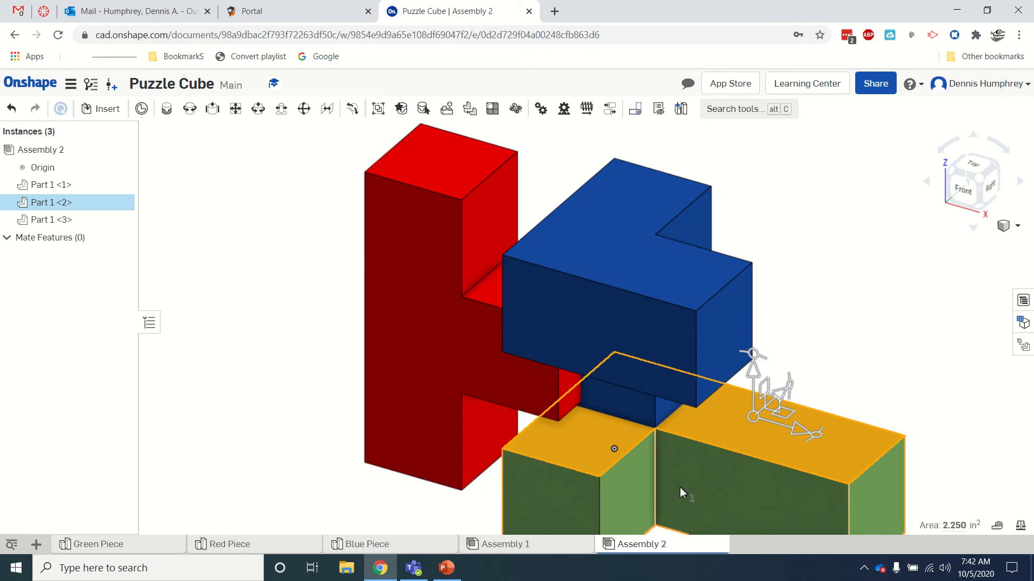
pyautogui.rightClick(49, 204)
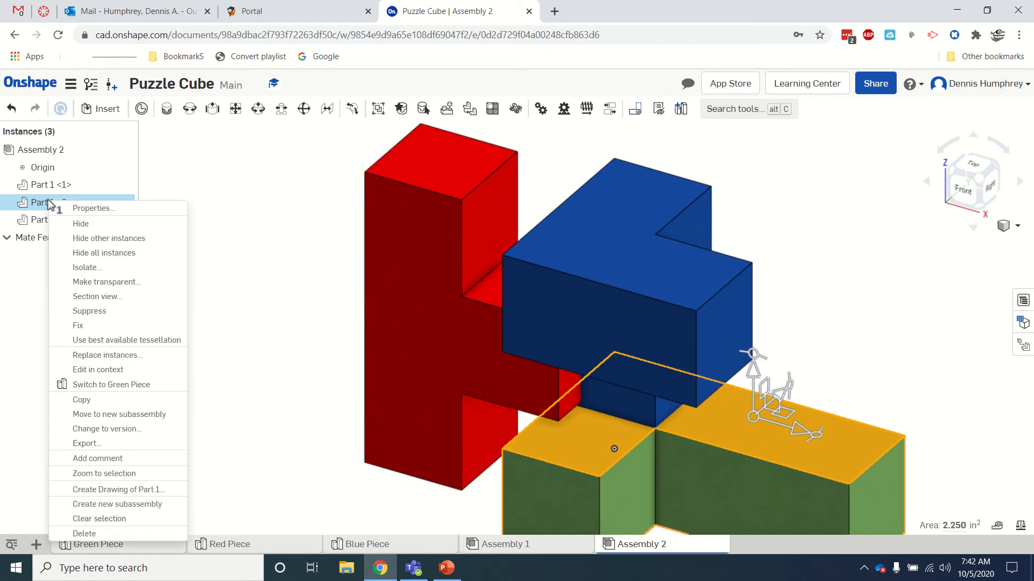
pyautogui.click(80, 535)
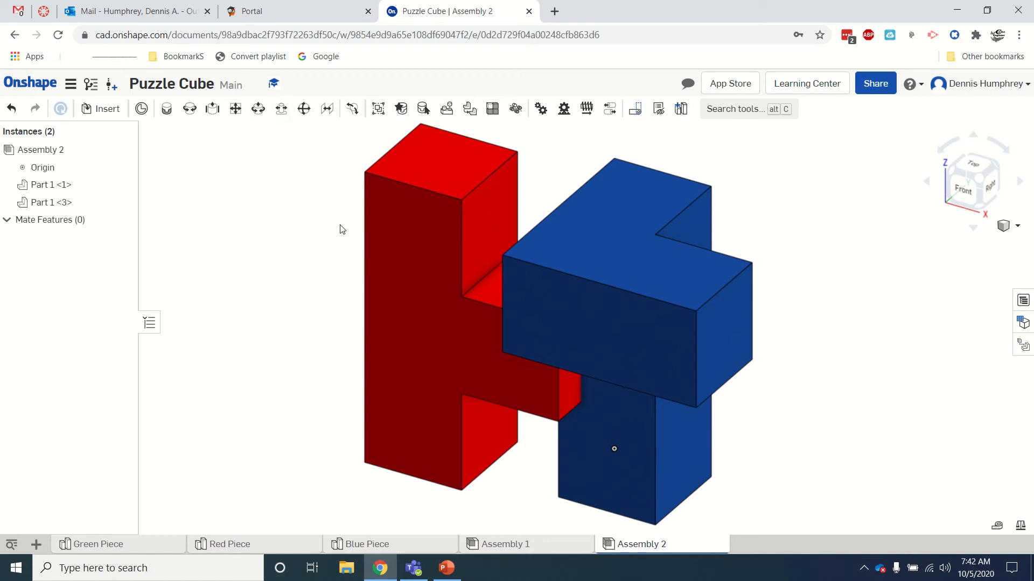
# Spread the blue and red pieces apart so that they stand clear on opposite sides of the origin
pyautogui.scroll(-2, 340, 231)
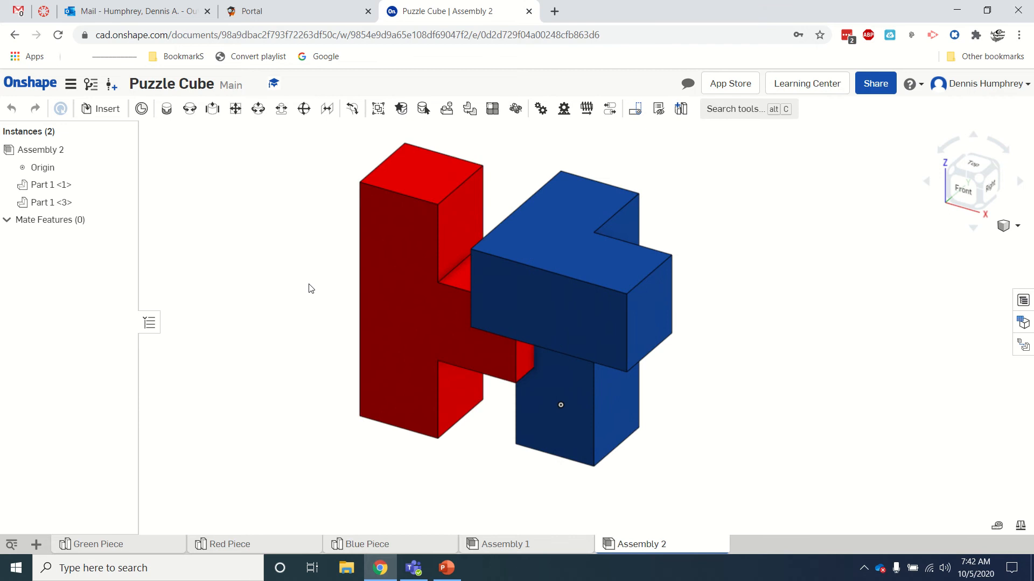
pyautogui.moveTo(549, 311); pyautogui.dragTo(715, 299)
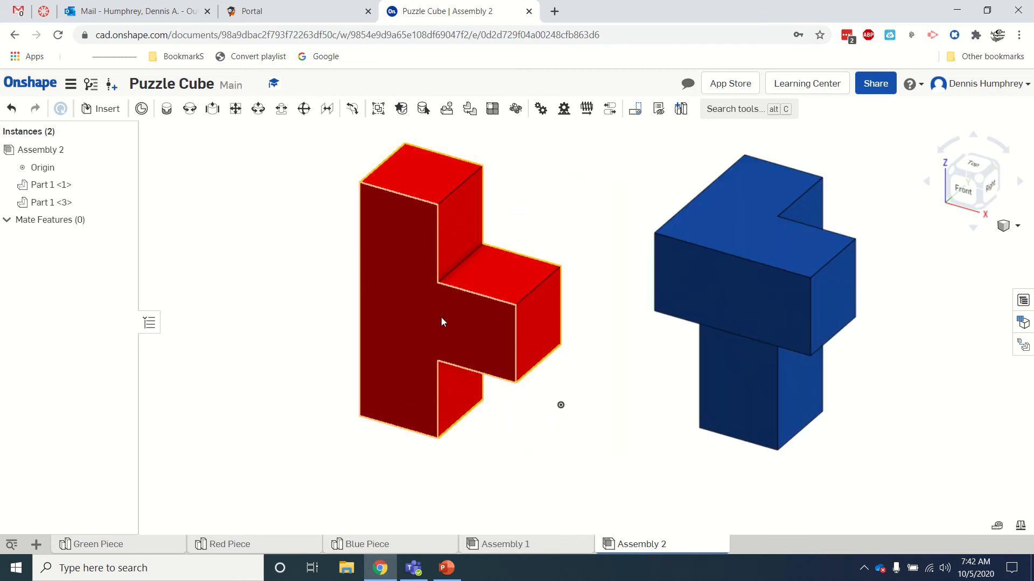
pyautogui.moveTo(441, 317); pyautogui.dragTo(381, 321)
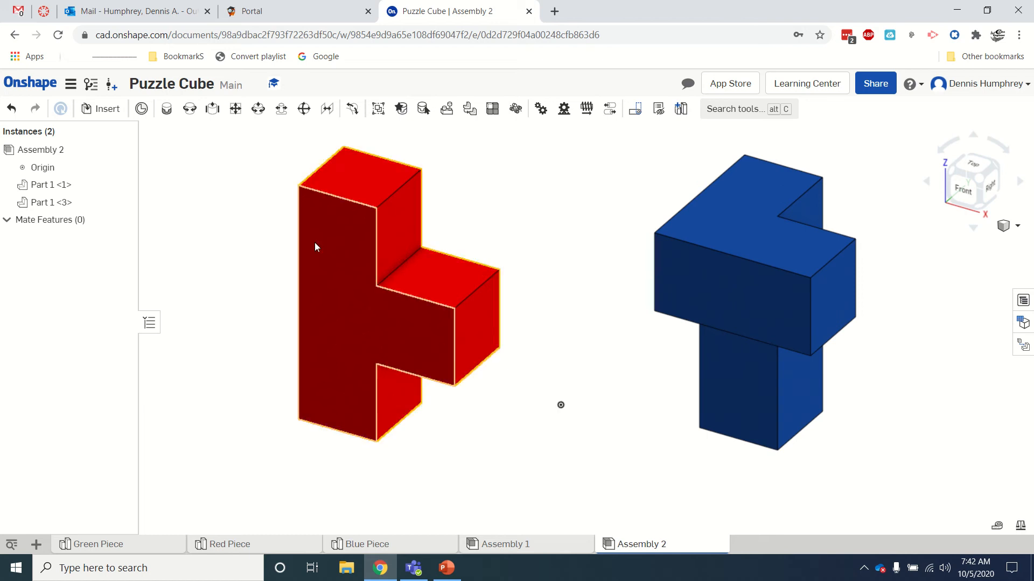
# Fasten the lower front corner of the red piece to the assembly origin with a Fastened mate
pyautogui.click(166, 111)
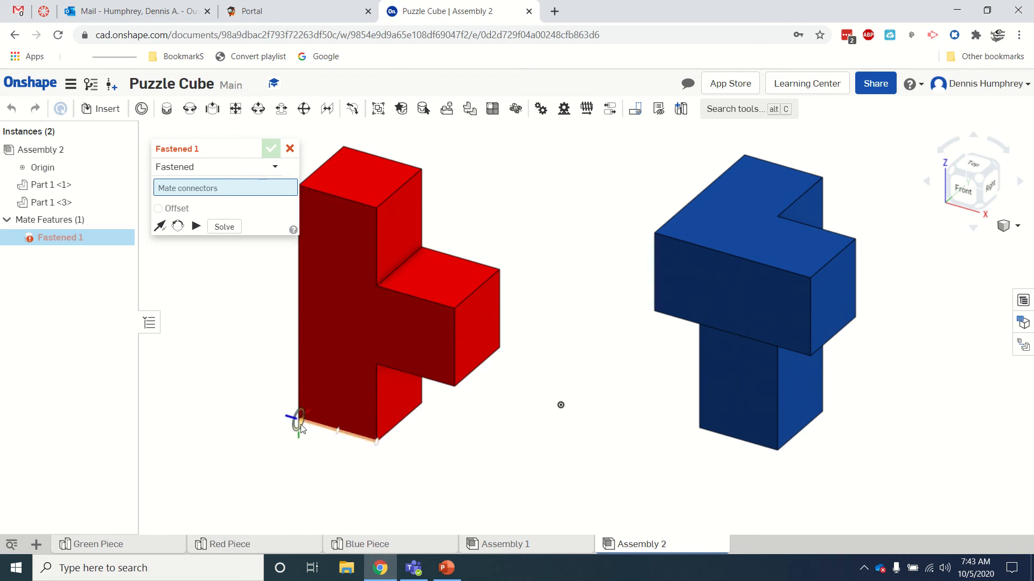
pyautogui.click(299, 425)
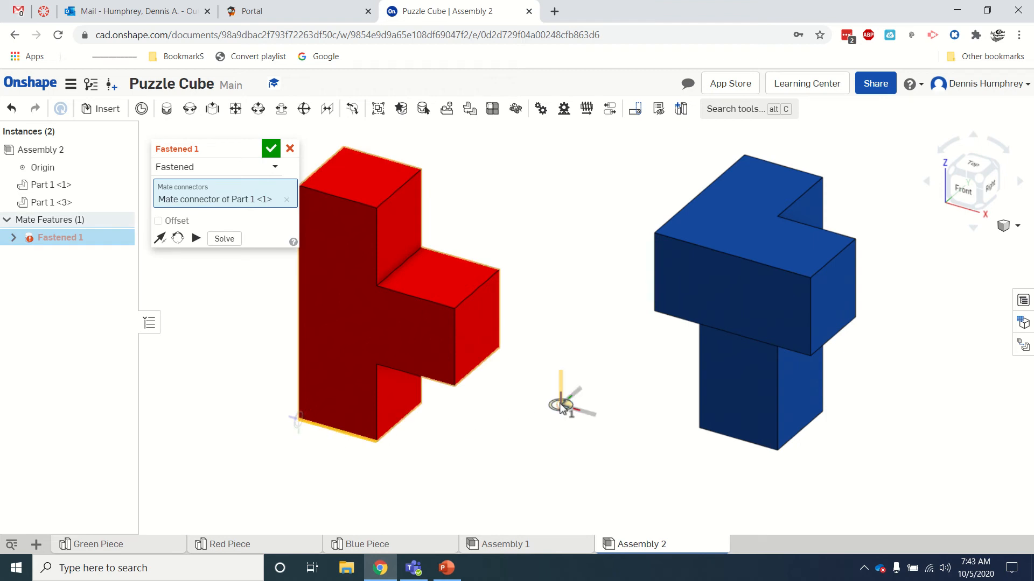
pyautogui.click(561, 406)
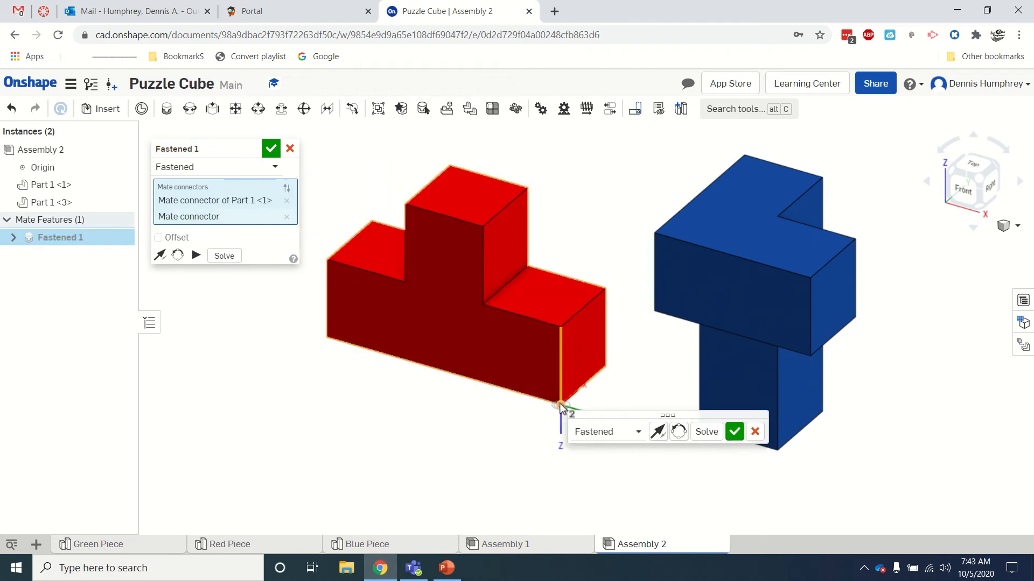
pyautogui.click(735, 433)
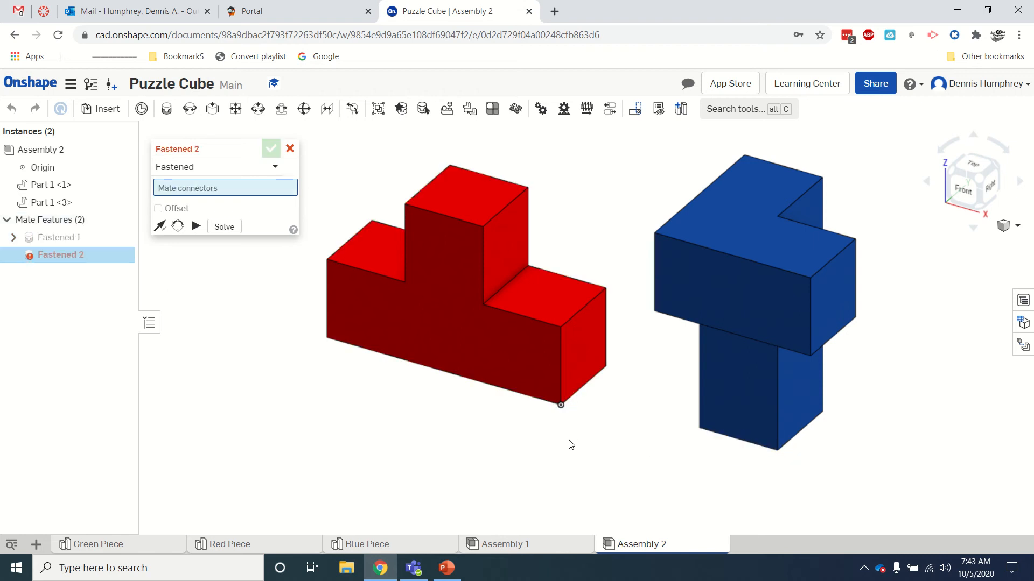
pyautogui.click(290, 149)
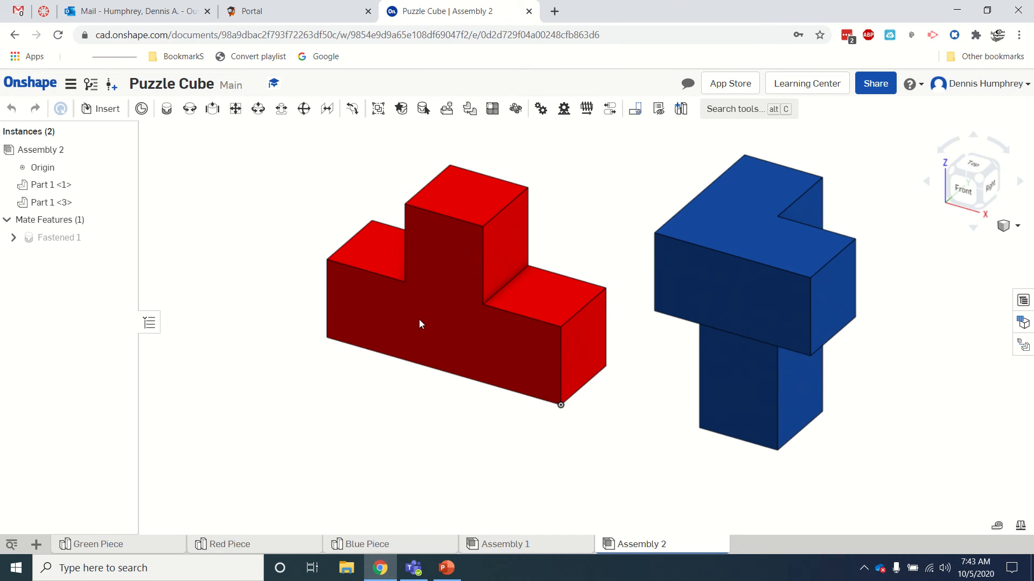
# Move the blue piece across to the other side of the fixed red piece, in front of its far end
pyautogui.moveTo(771, 302); pyautogui.dragTo(466, 289)
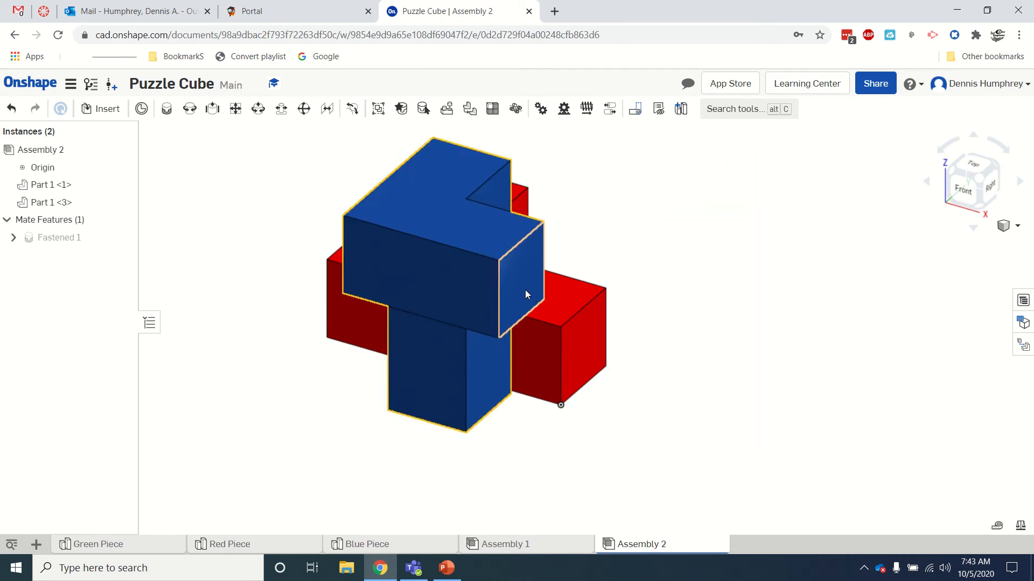
pyautogui.hotkey('ctrl', 'z')
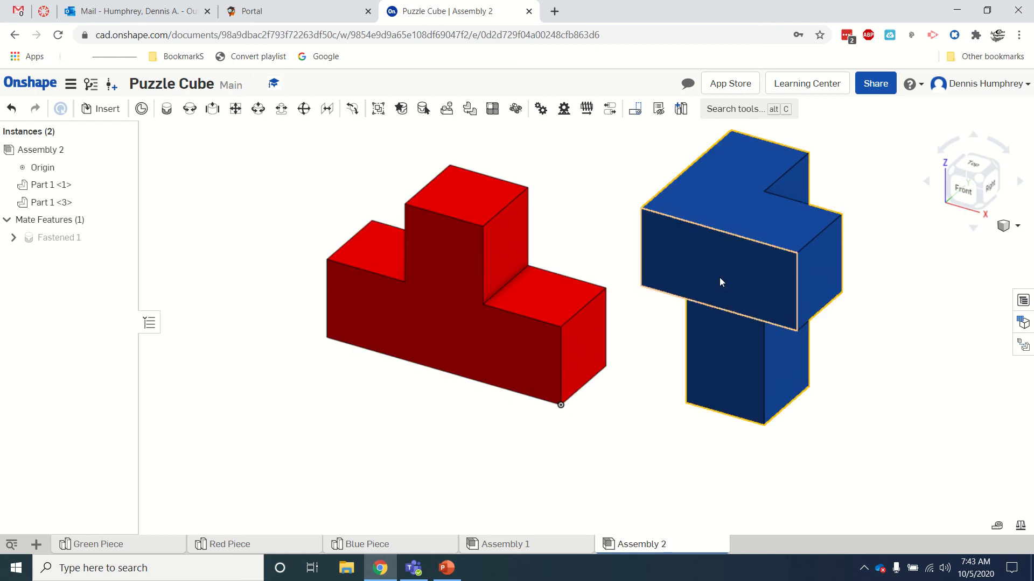
pyautogui.moveTo(721, 281); pyautogui.dragTo(323, 357)
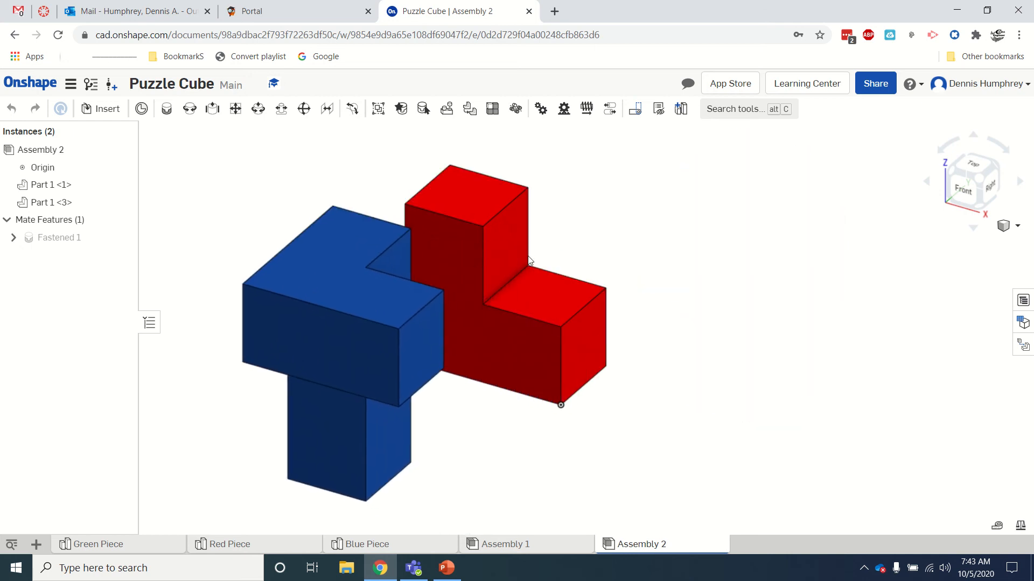
# Try to add a Planar mate between a face of the red piece and a face of the blue piece
pyautogui.moveTo(800, 289); pyautogui.dragTo(769, 291, button='right')
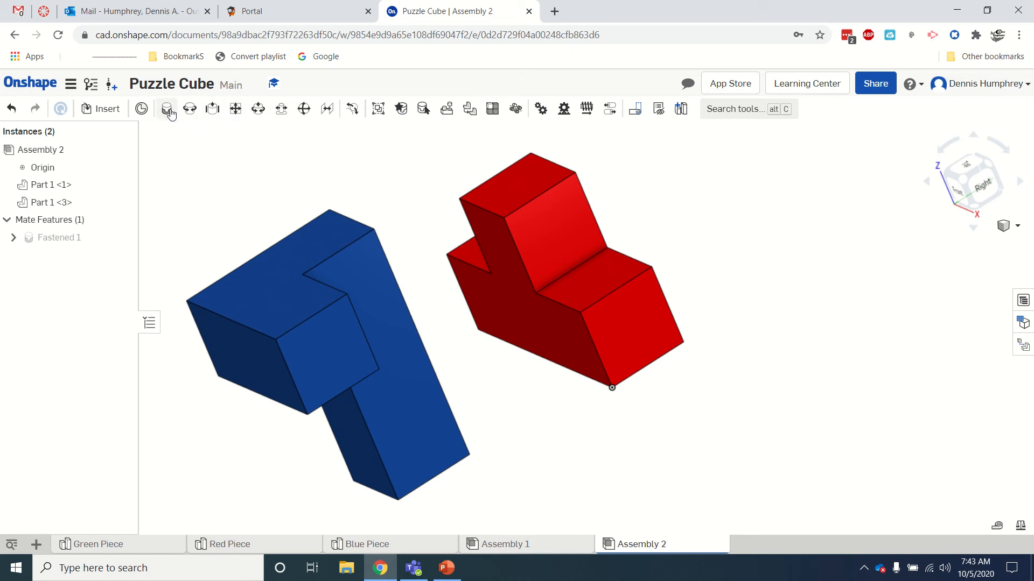
pyautogui.click(236, 110)
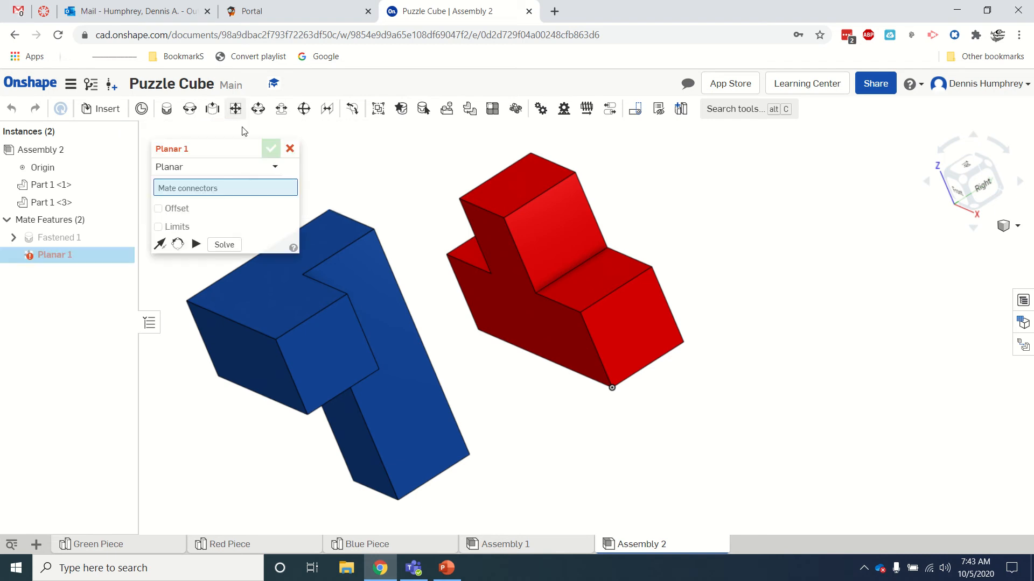
pyautogui.click(506, 319)
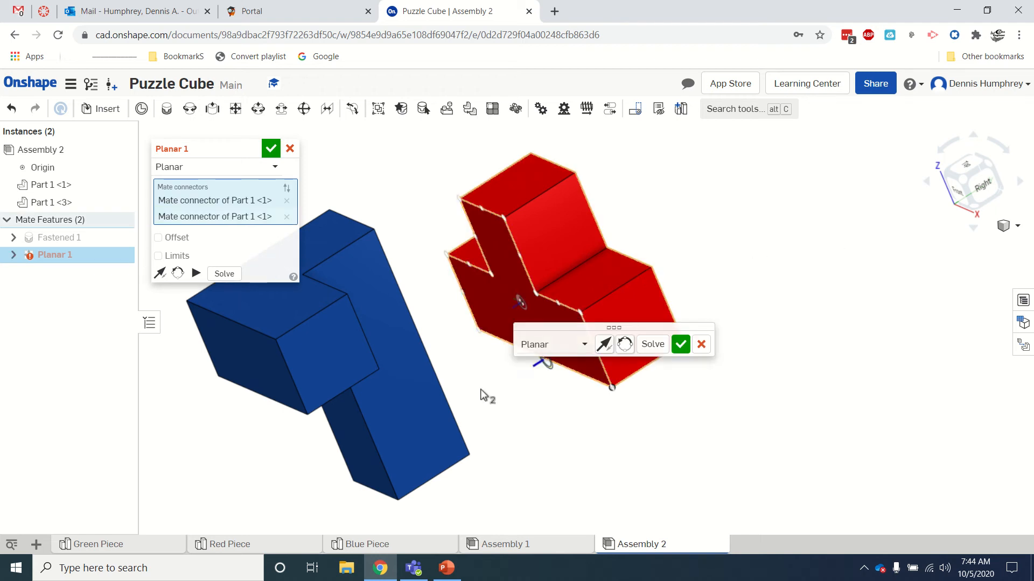
pyautogui.click(402, 404)
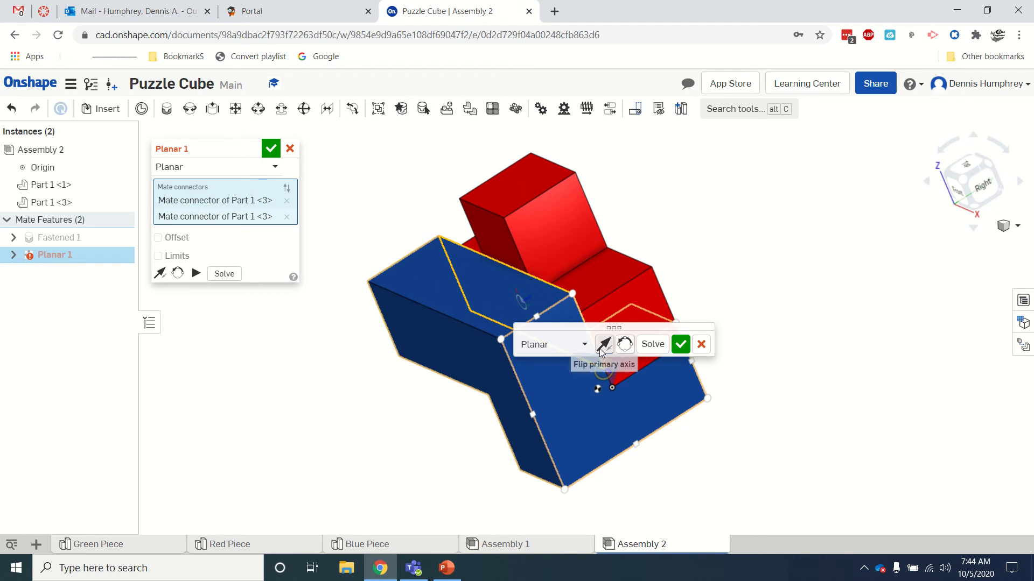
pyautogui.click(681, 345)
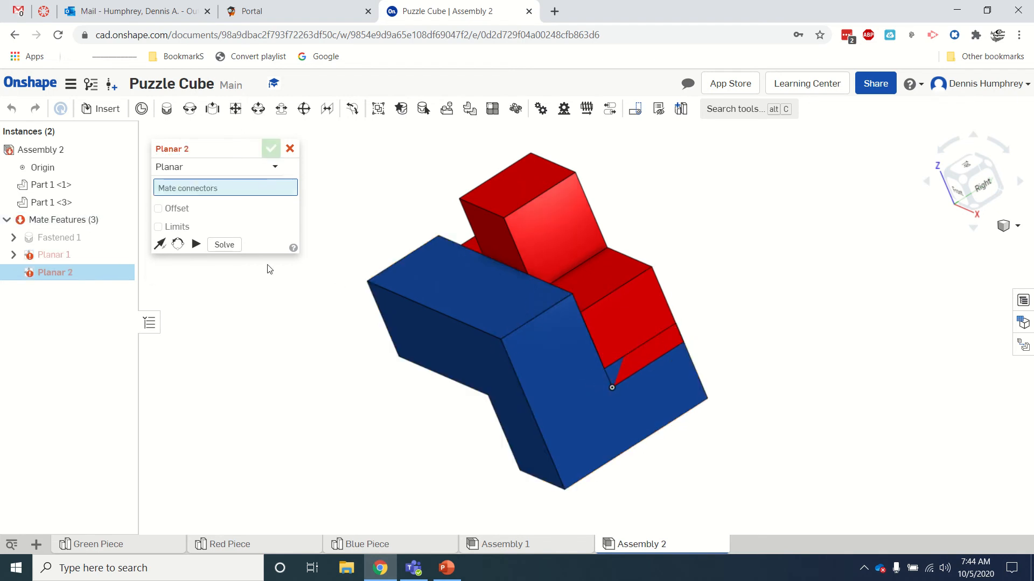
pyautogui.click(290, 148)
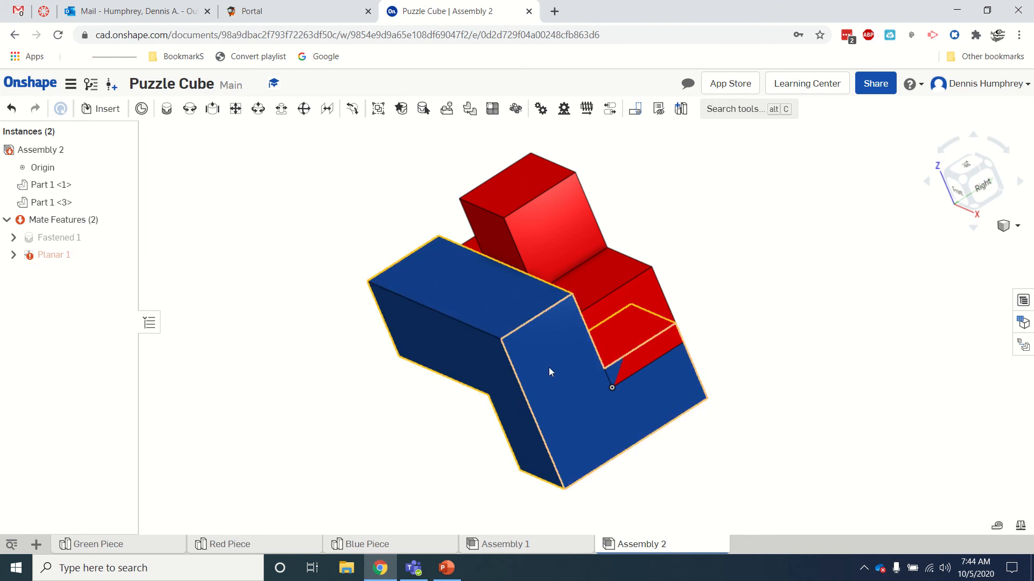
# Move the blue piece below the red piece to test how the Planar mate constrains it
pyautogui.moveTo(549, 369); pyautogui.dragTo(496, 350)
pyautogui.click(496, 350)
pyautogui.moveTo(514, 399); pyautogui.dragTo(548, 446)
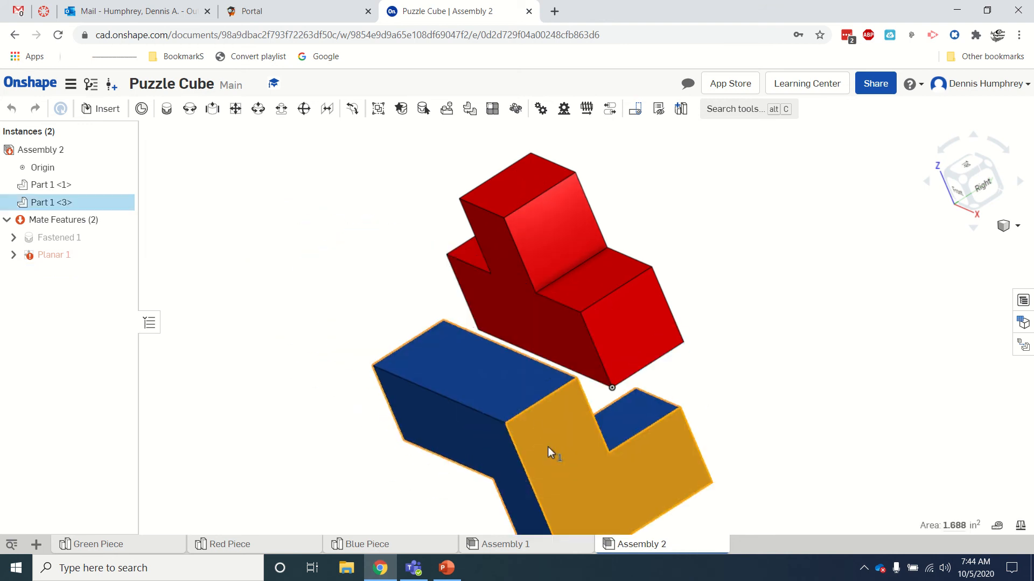
# Check the mate connectors of the faulty Planar mate, close it without changes, and delete that mate from the assembly
pyautogui.click(55, 255)
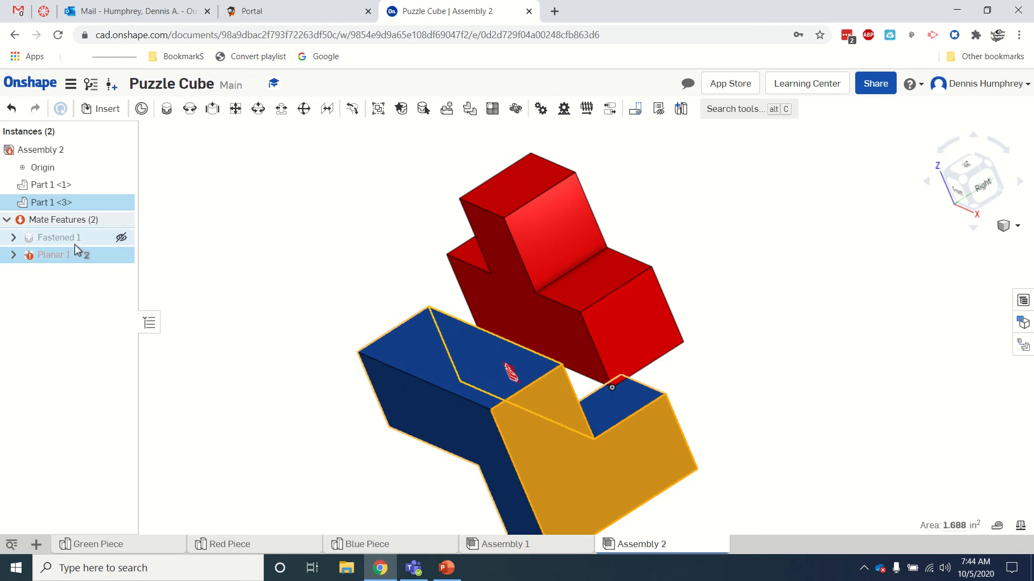
pyautogui.doubleClick(58, 255)
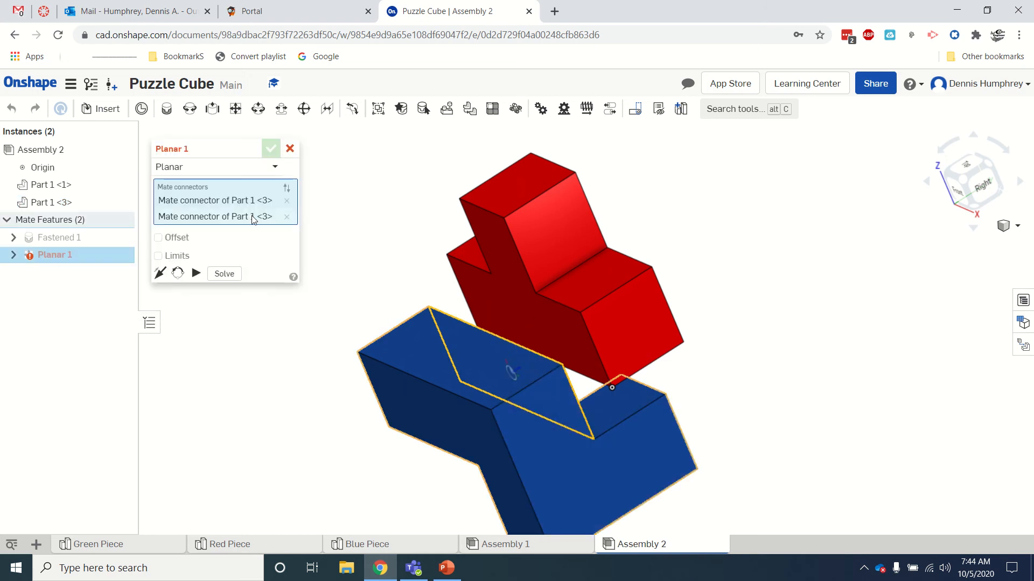
pyautogui.click(289, 149)
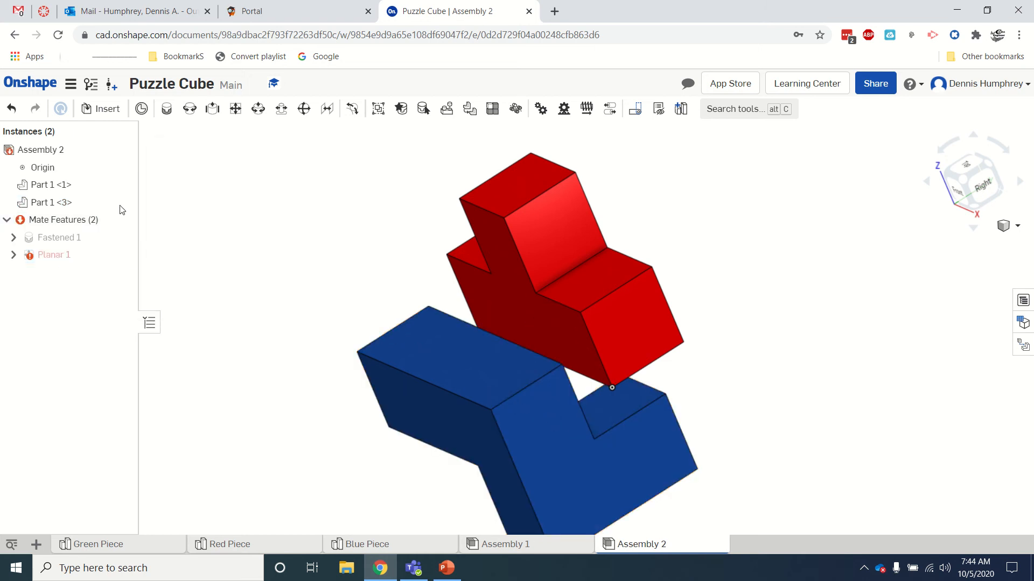
pyautogui.rightClick(54, 260)
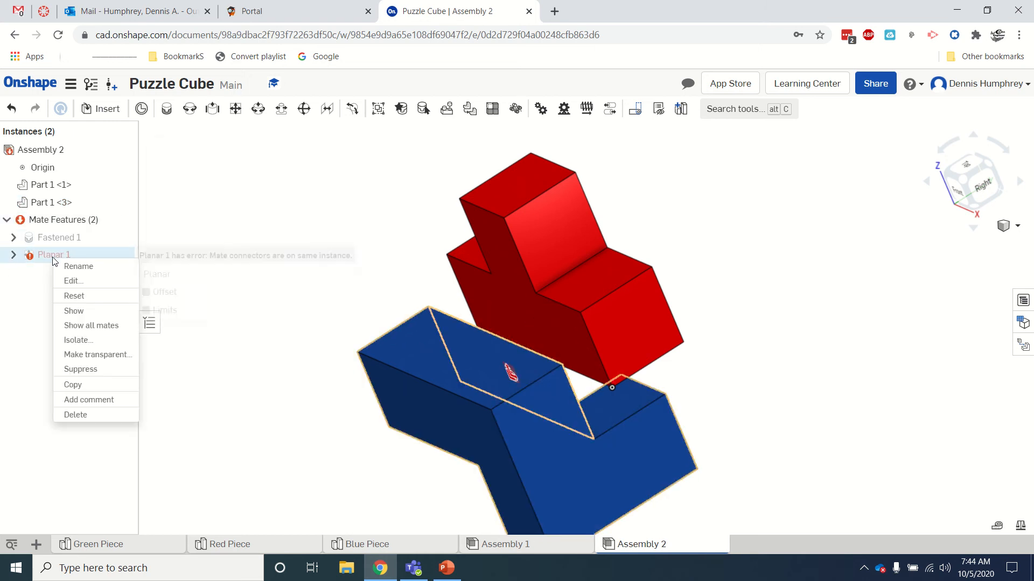
pyautogui.click(75, 414)
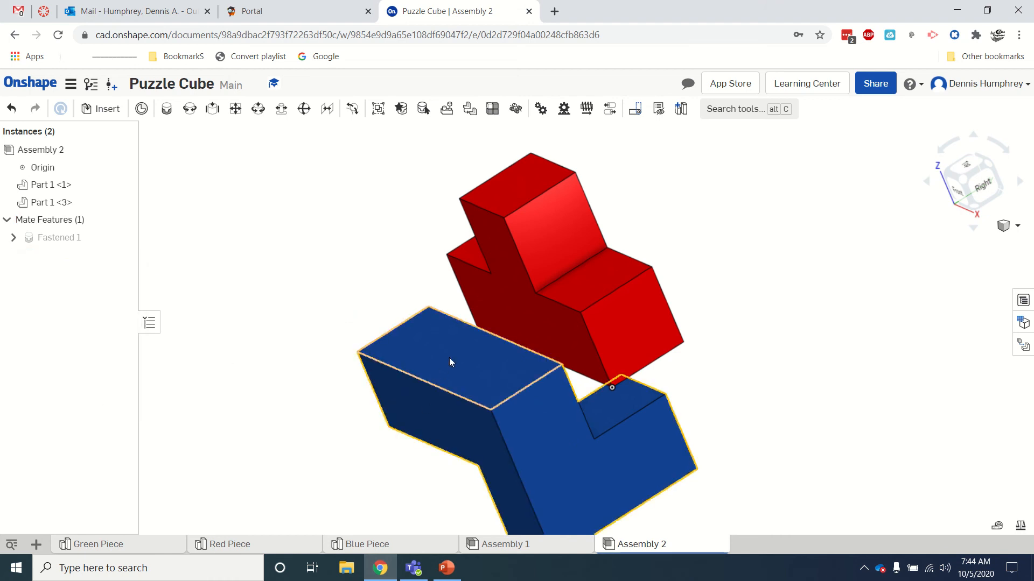
# Rotate the blue piece 170 degrees with its triad and move it clear of the red piece
pyautogui.click(488, 377)
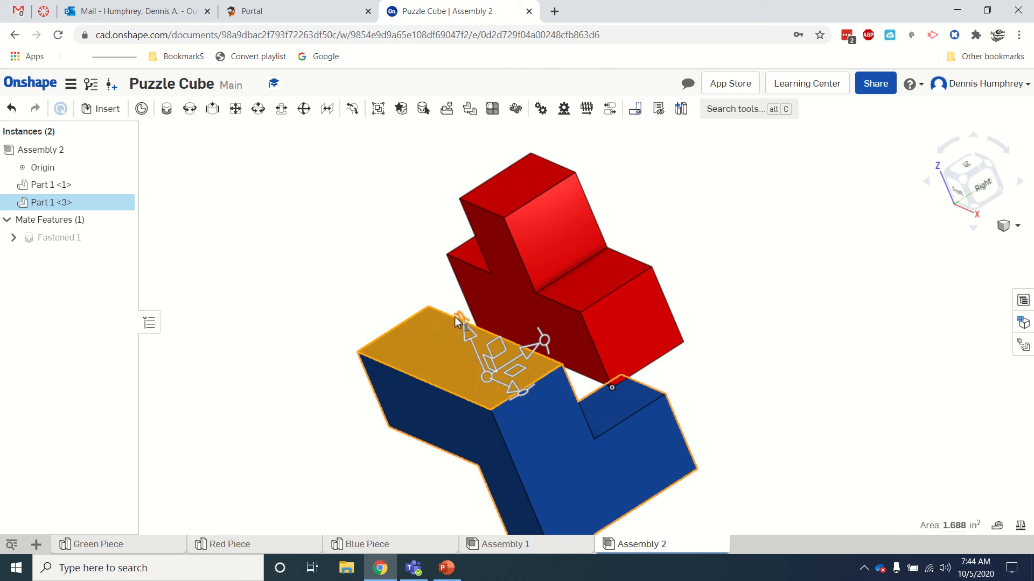
pyautogui.moveTo(455, 317); pyautogui.dragTo(525, 448)
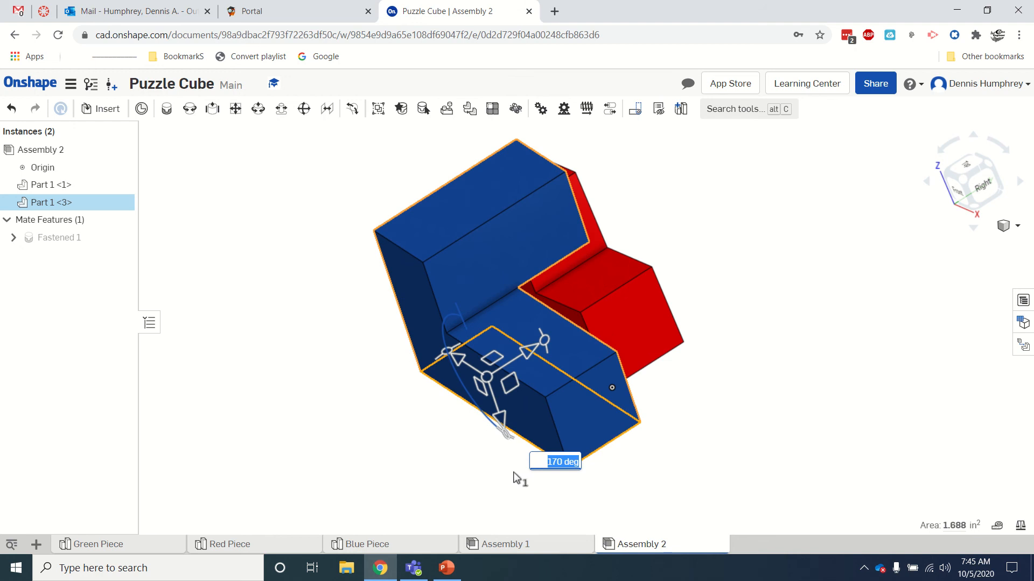
pyautogui.click(578, 459)
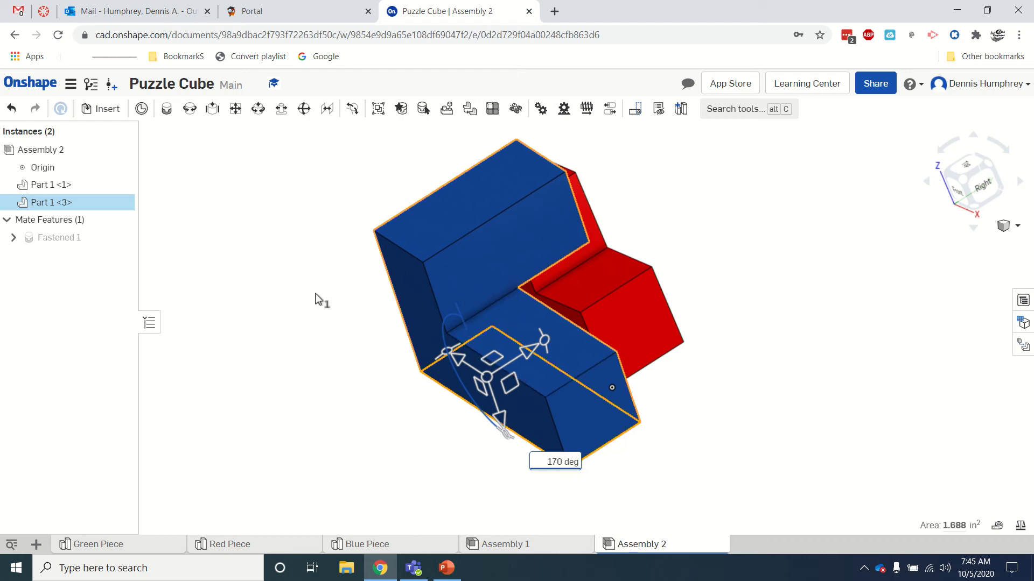
pyautogui.press('Return')
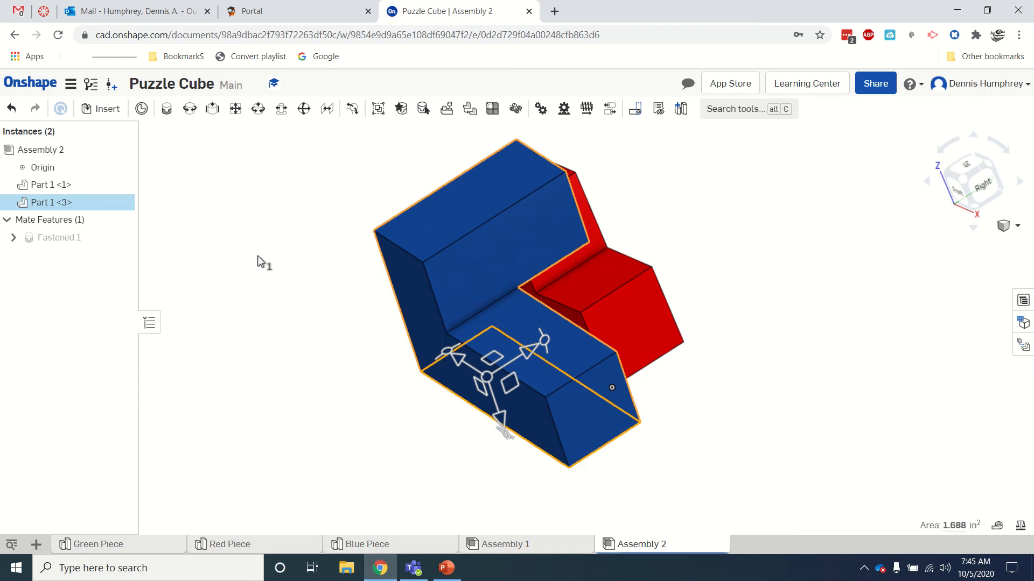
pyautogui.click(264, 263)
pyautogui.moveTo(454, 284); pyautogui.dragTo(310, 276)
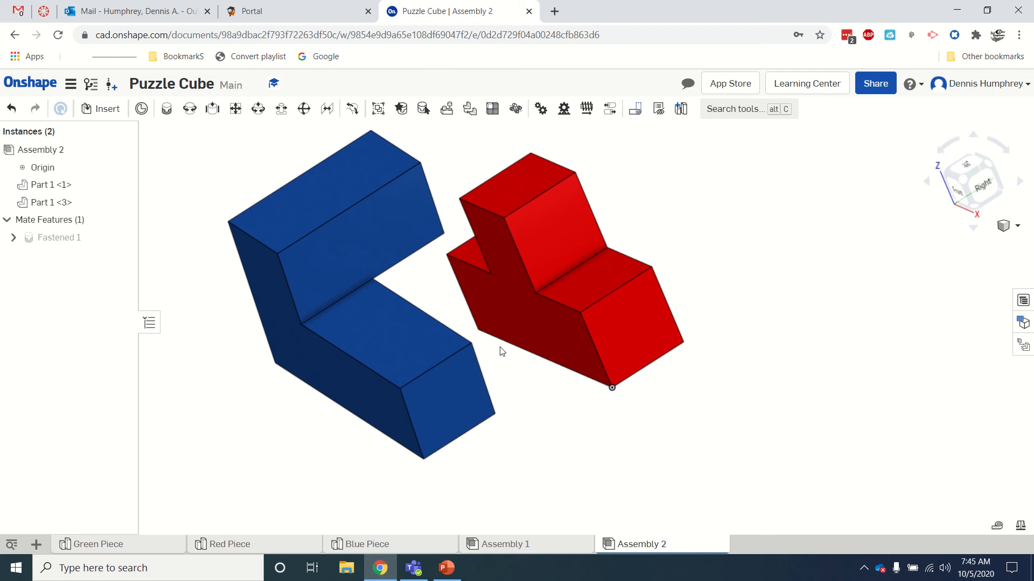
pyautogui.click(359, 260)
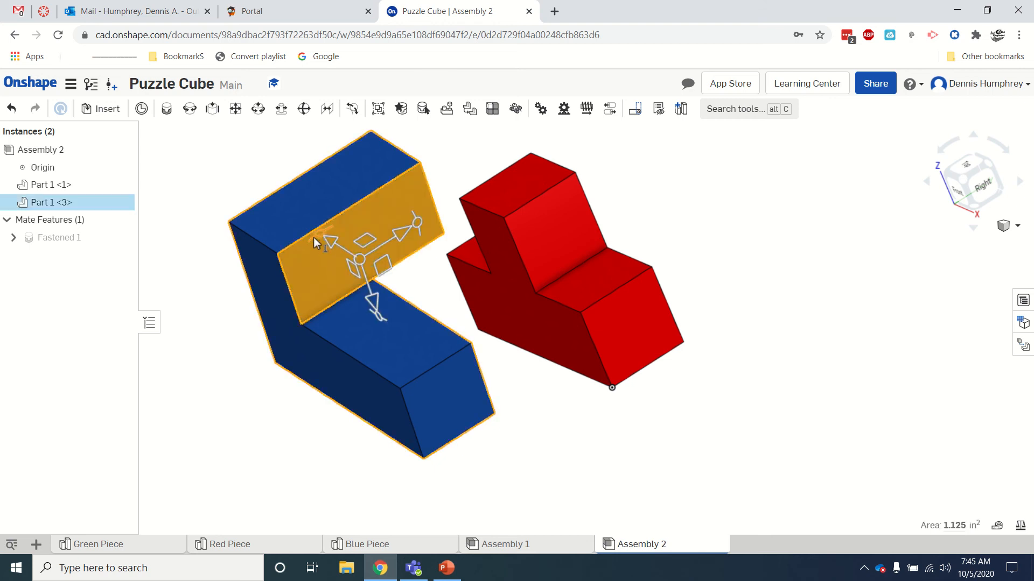
pyautogui.moveTo(316, 242)
pyautogui.mouseDown()
pyautogui.moveTo(296, 258)
pyautogui.moveTo(309, 222)
pyautogui.moveTo(302, 234)
pyautogui.mouseUp()
pyautogui.click(267, 386)
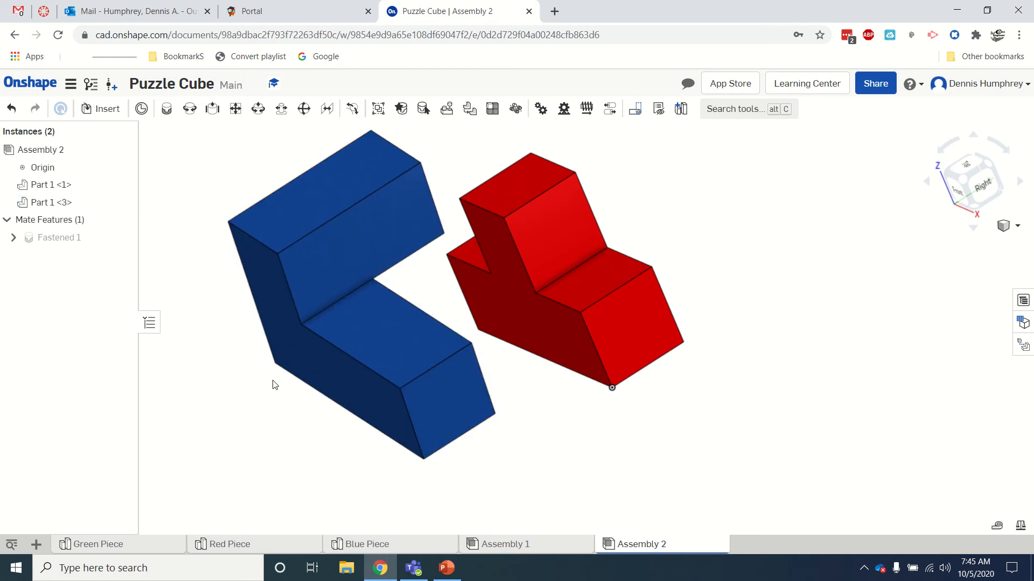
# Add a Planar mate between the red piece's large T-shaped side face and the blue piece's lower-arm side face turned towards it
pyautogui.click(237, 112)
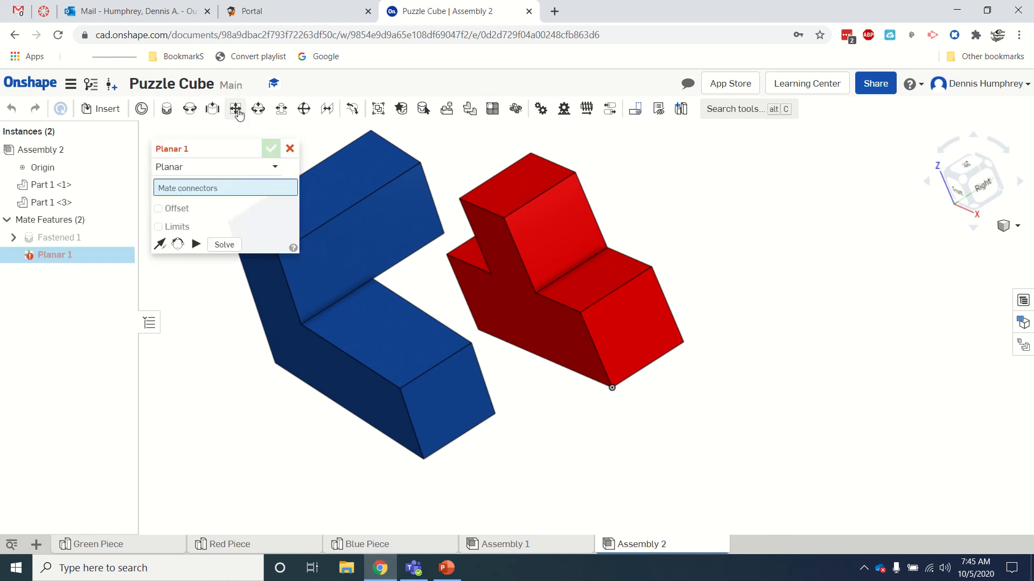
pyautogui.click(515, 308)
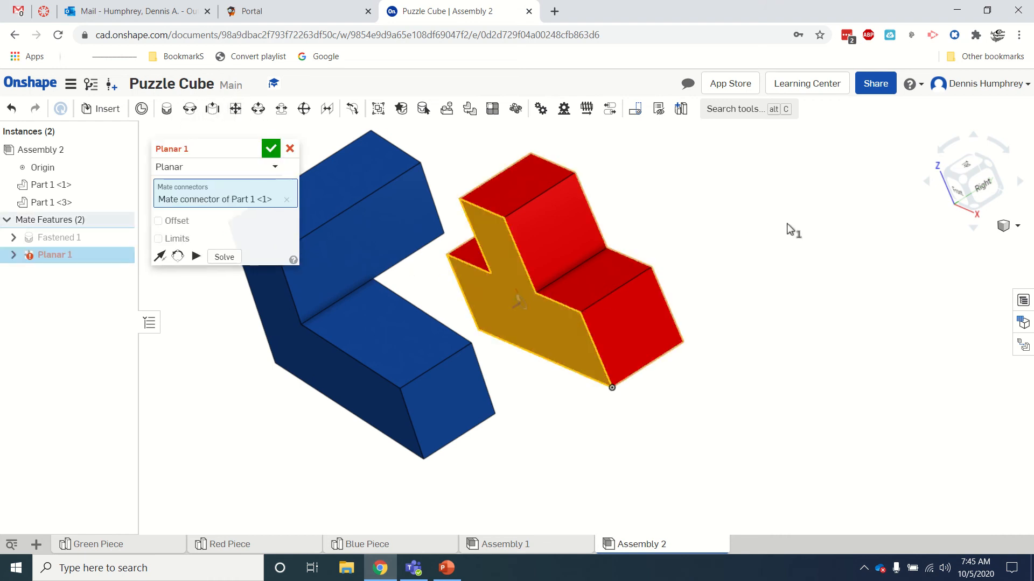
pyautogui.moveTo(787, 229); pyautogui.dragTo(738, 257, button='right')
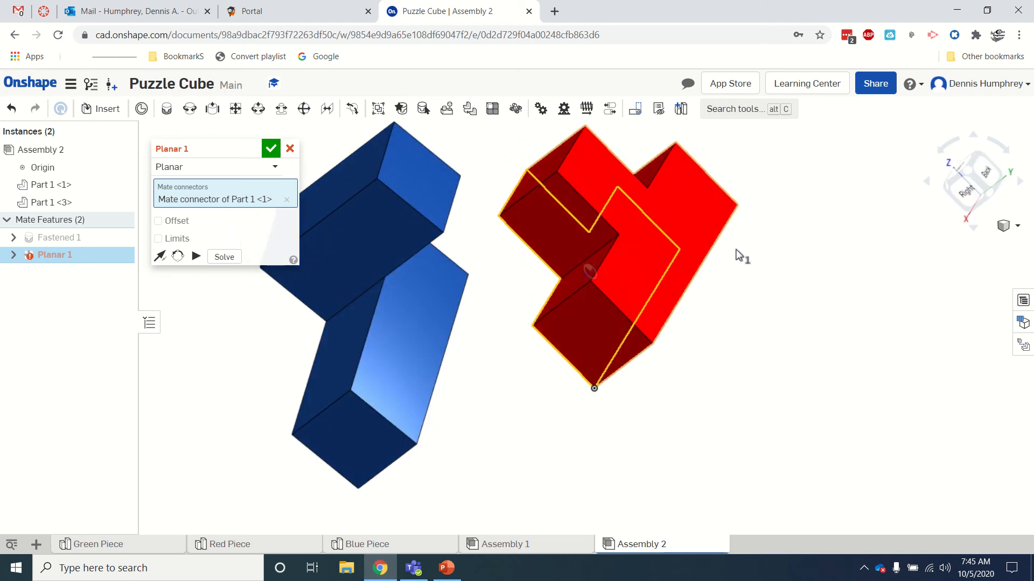
pyautogui.click(419, 311)
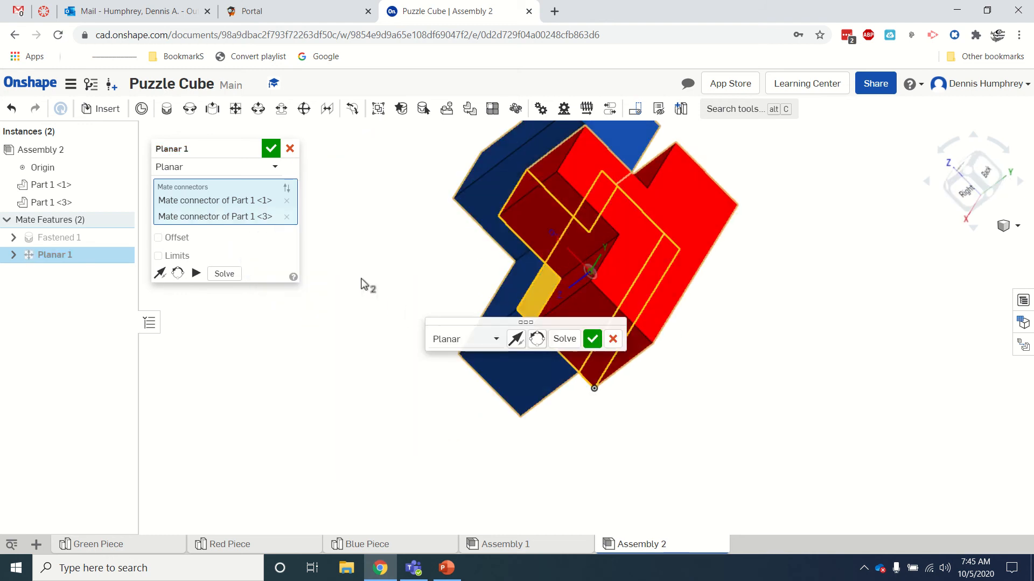
pyautogui.click(271, 150)
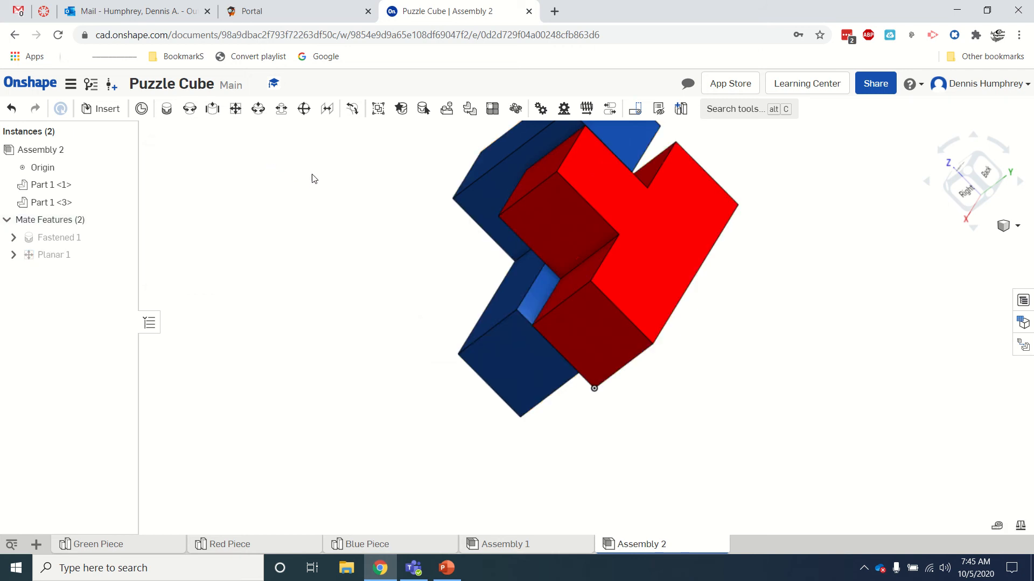
# Slide the blue piece along the mated plane, up and away from the red piece
pyautogui.moveTo(812, 241); pyautogui.dragTo(808, 311, button='right')
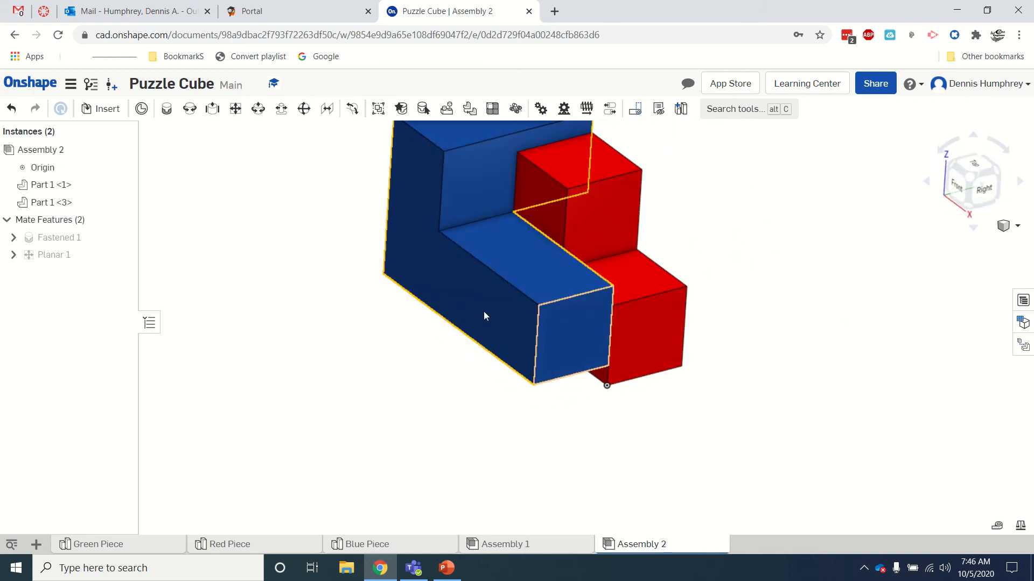
pyautogui.moveTo(390, 342); pyautogui.dragTo(413, 427, button='middle')
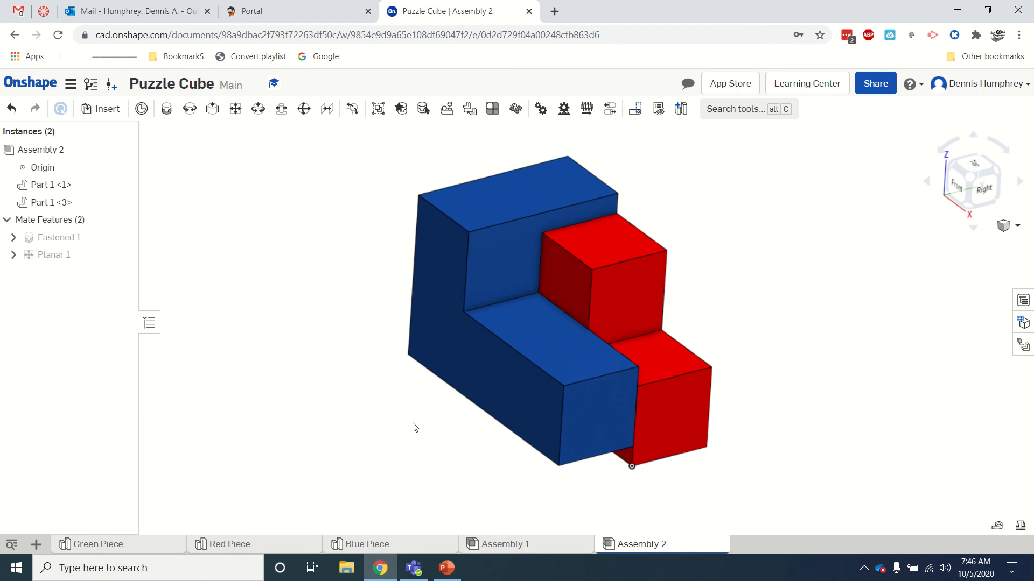
pyautogui.moveTo(461, 343); pyautogui.dragTo(413, 290)
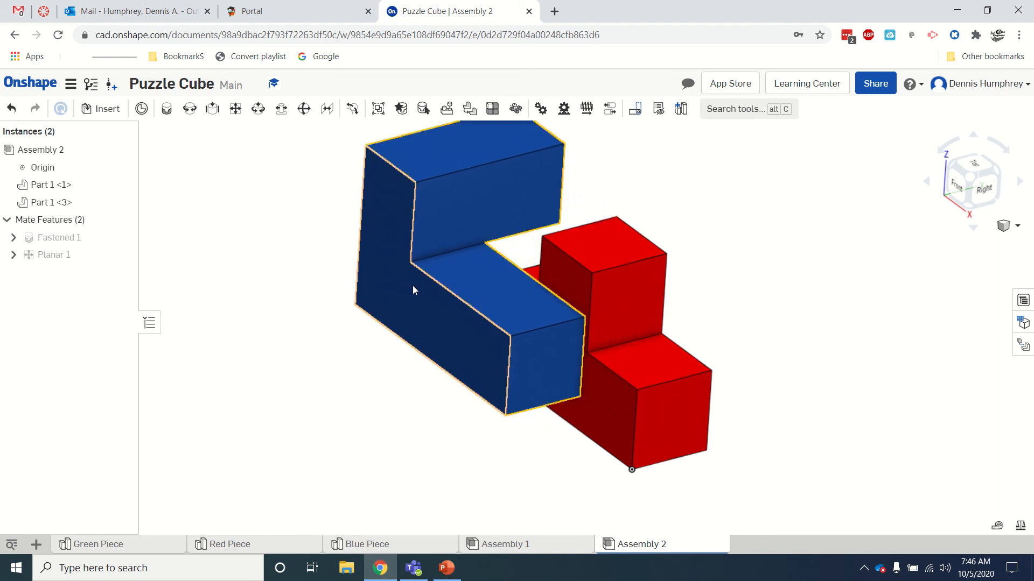
# Add a Planar mate between the inner face of the blue piece's upper arm and the rear face of the red piece's raised block
pyautogui.click(235, 110)
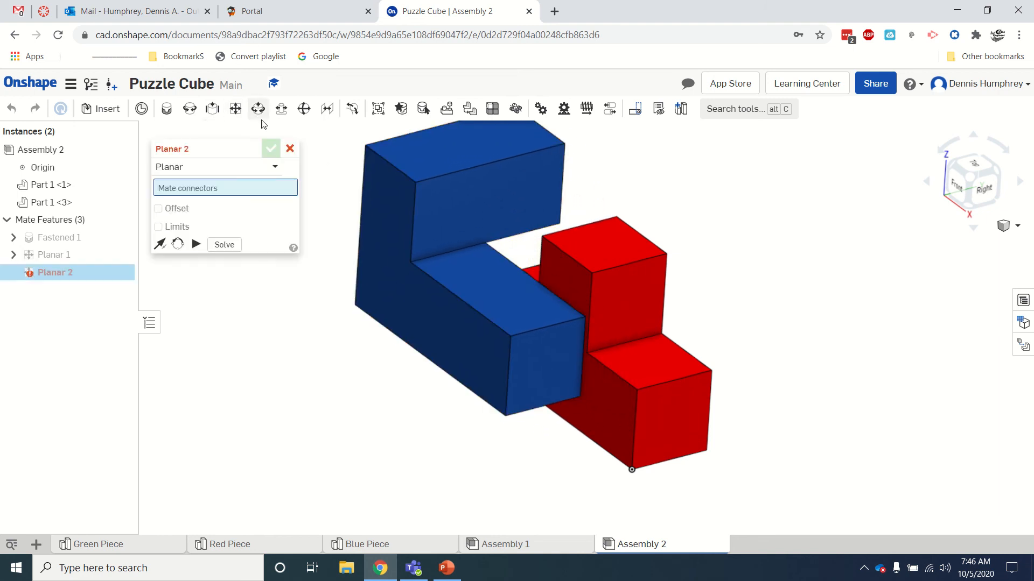
pyautogui.click(459, 201)
pyautogui.moveTo(822, 211); pyautogui.dragTo(829, 291, button='right')
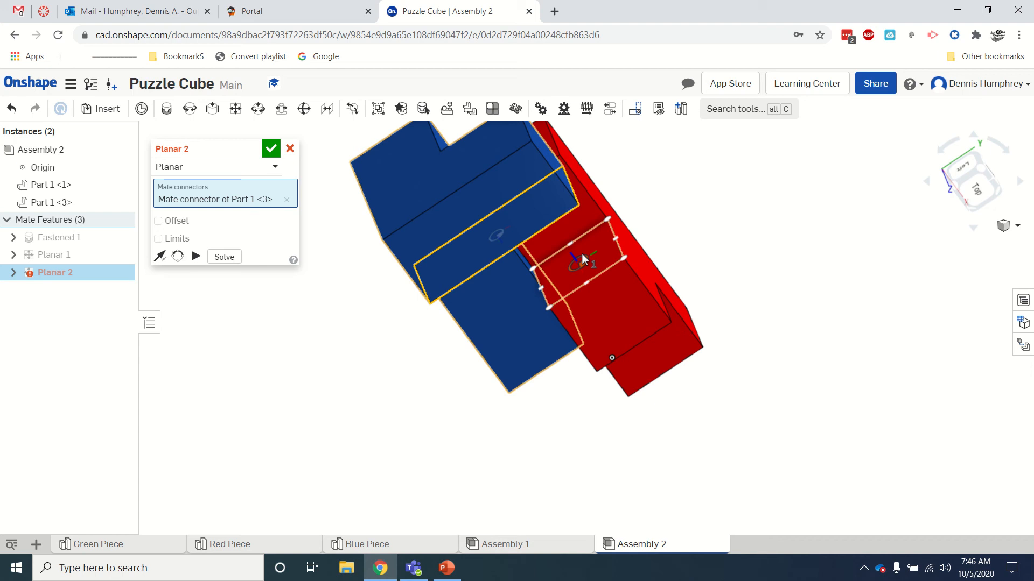
pyautogui.click(581, 253)
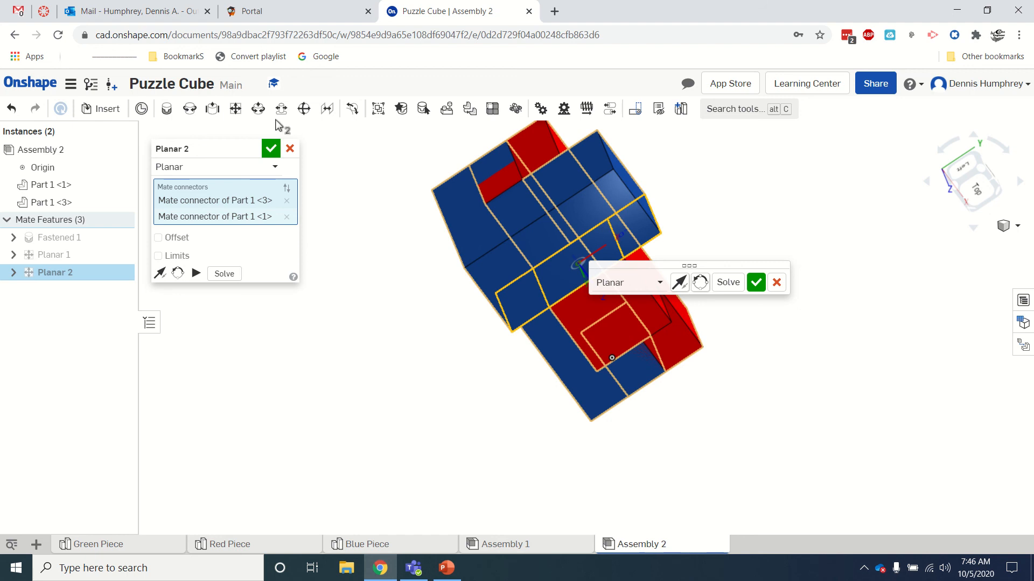
pyautogui.click(757, 285)
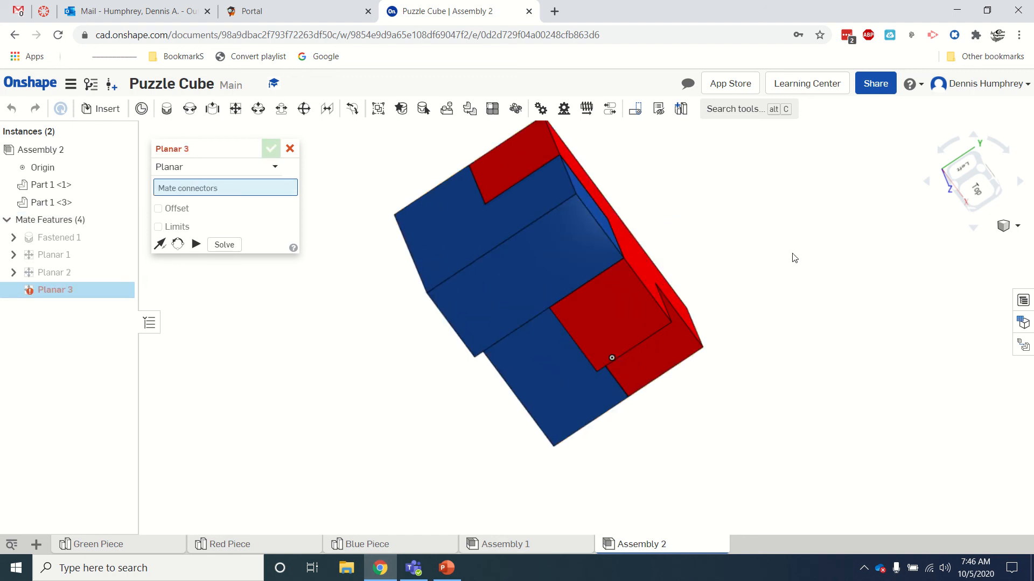
pyautogui.moveTo(794, 259); pyautogui.dragTo(769, 181, button='right')
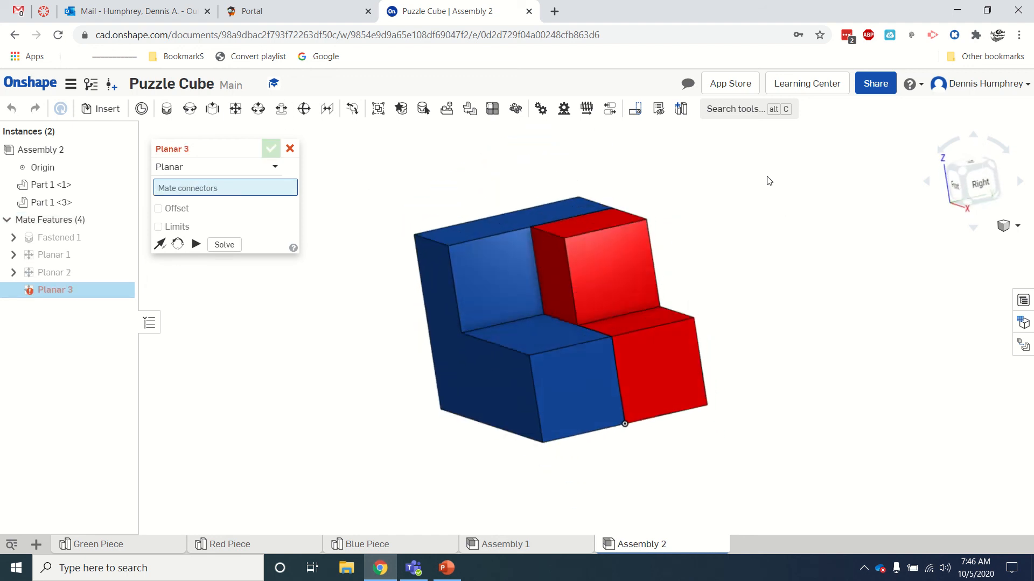
pyautogui.click(290, 149)
# Lift the blue piece slightly and add a Planar mate between its upper arm's underside and the red piece's rear ledge
pyautogui.moveTo(432, 218); pyautogui.dragTo(441, 189)
pyautogui.moveTo(758, 305); pyautogui.dragTo(656, 293, button='right')
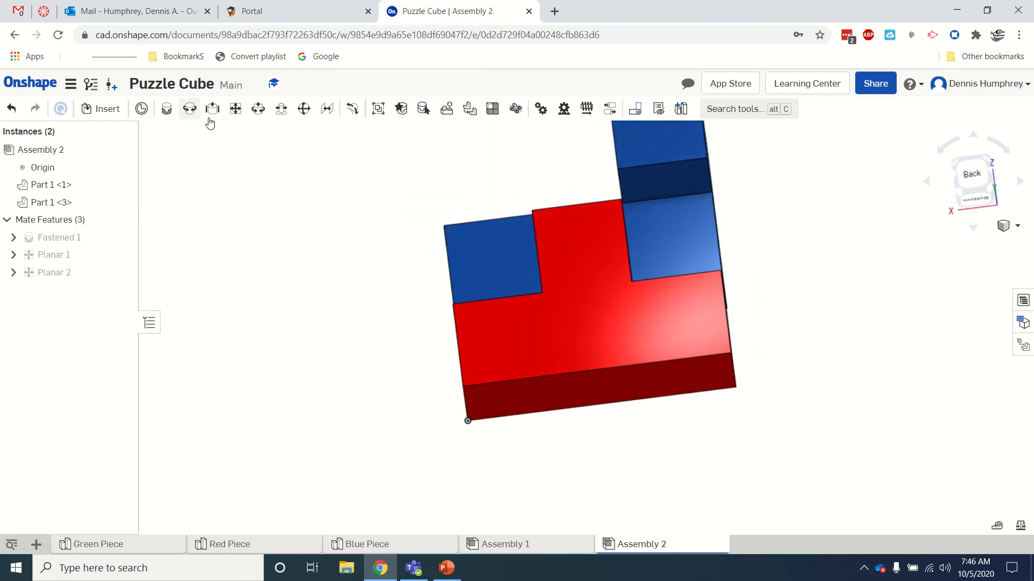
pyautogui.click(234, 109)
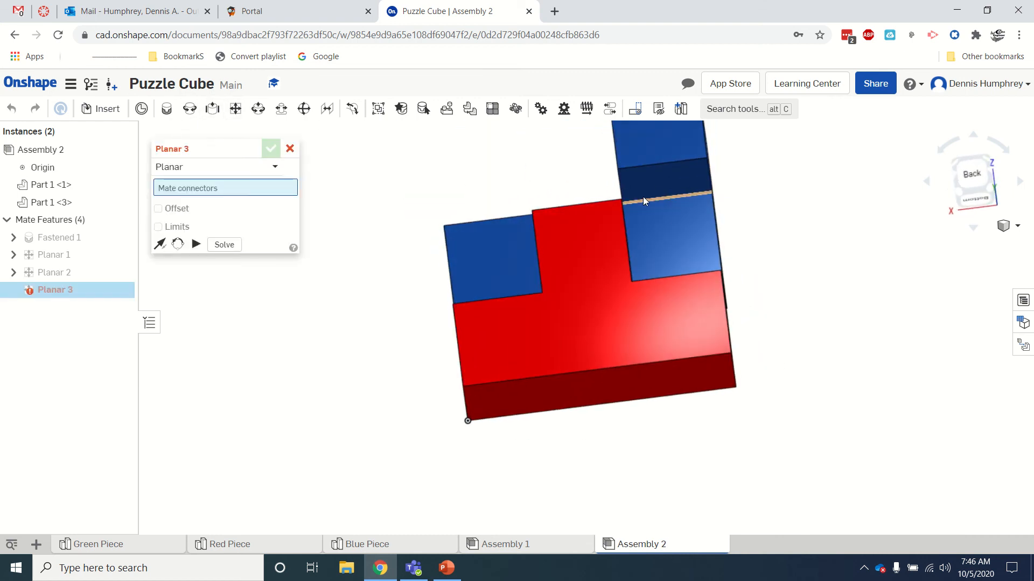
pyautogui.click(658, 183)
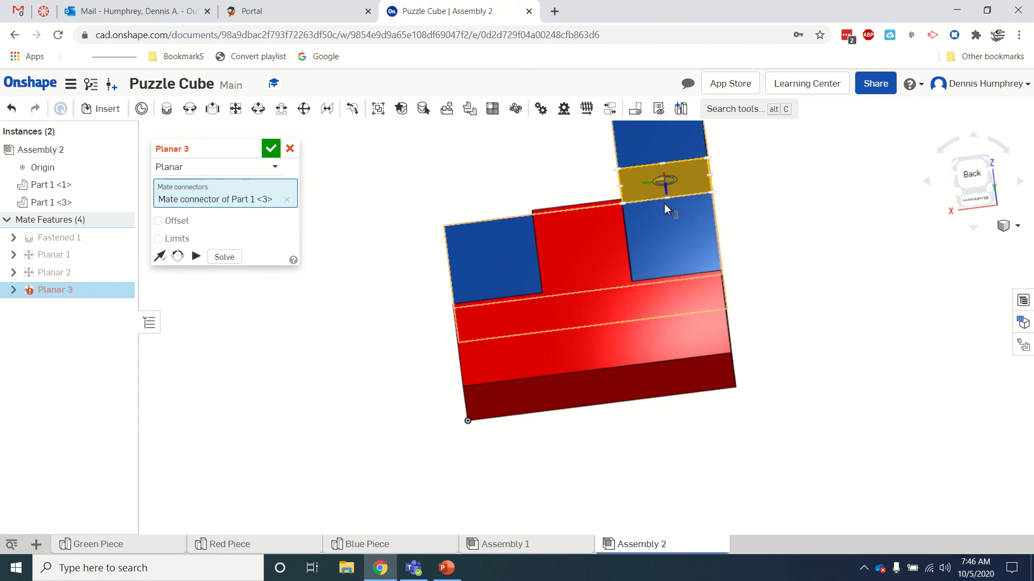
pyautogui.moveTo(797, 249); pyautogui.dragTo(786, 298, button='right')
pyautogui.click(674, 286)
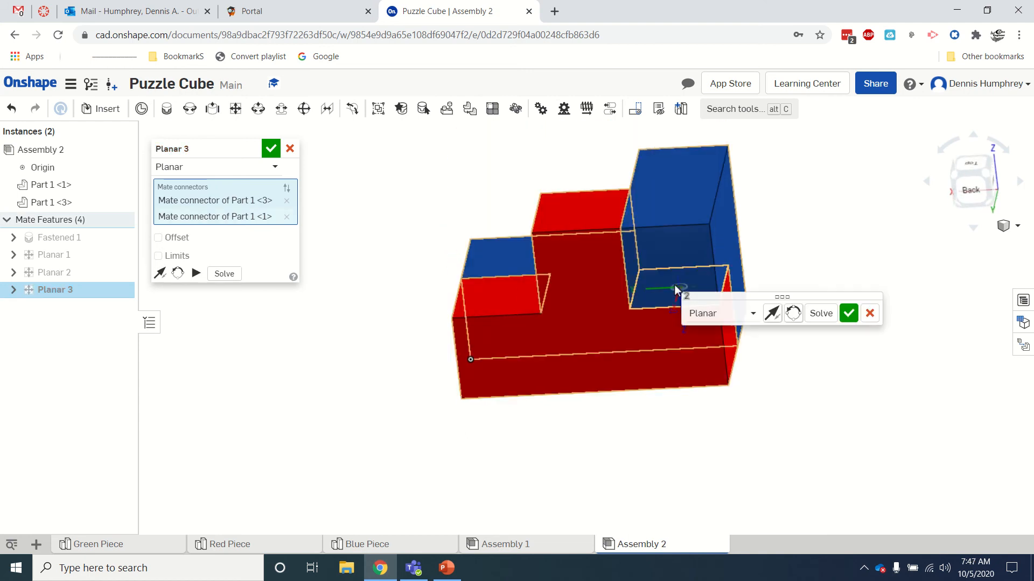
pyautogui.click(270, 149)
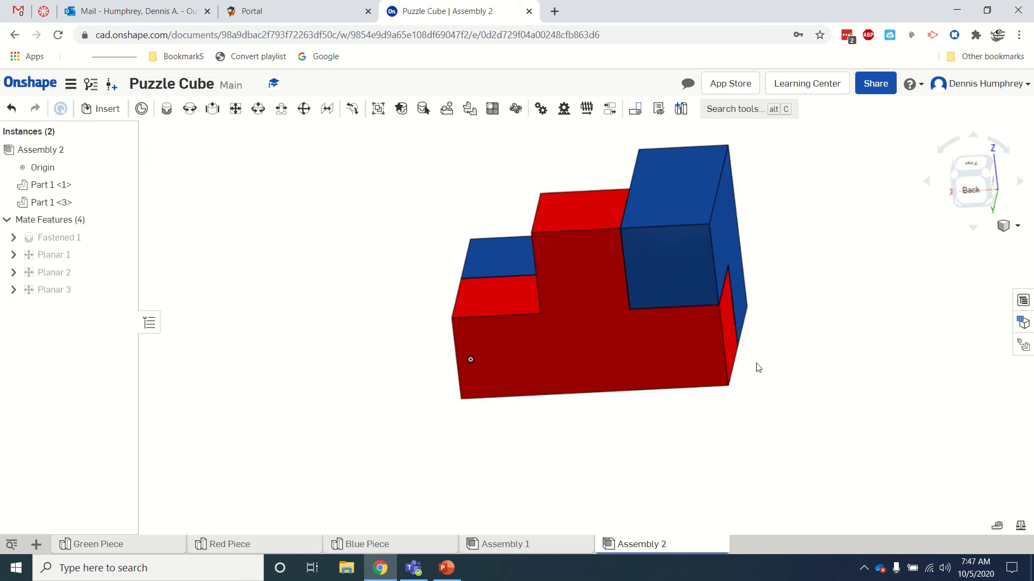
# Insert the Green Piece from the current document and place it beside the mated red and blue pieces
pyautogui.moveTo(838, 324); pyautogui.dragTo(669, 309, button='right')
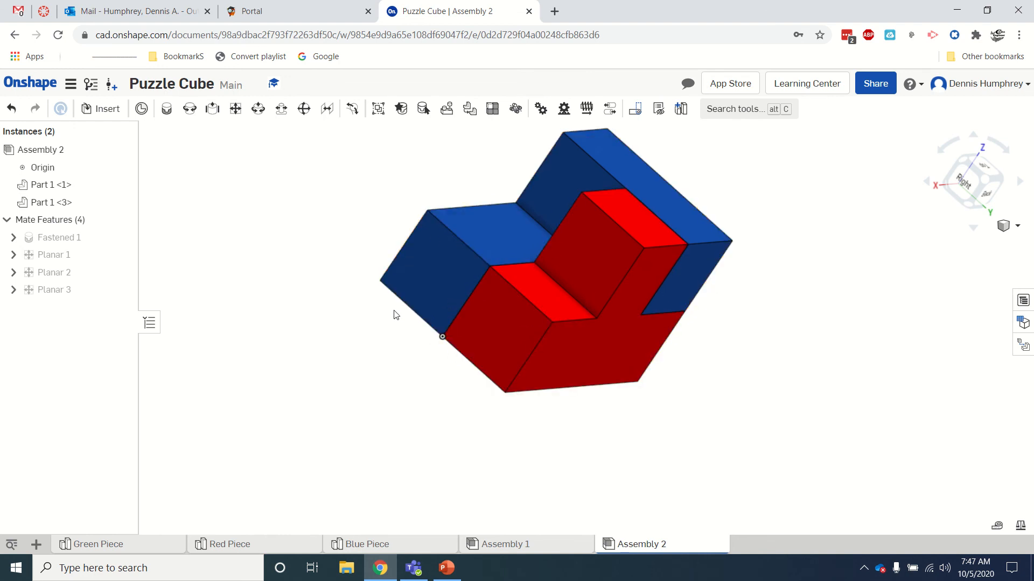
pyautogui.moveTo(394, 312); pyautogui.dragTo(355, 410, button='right')
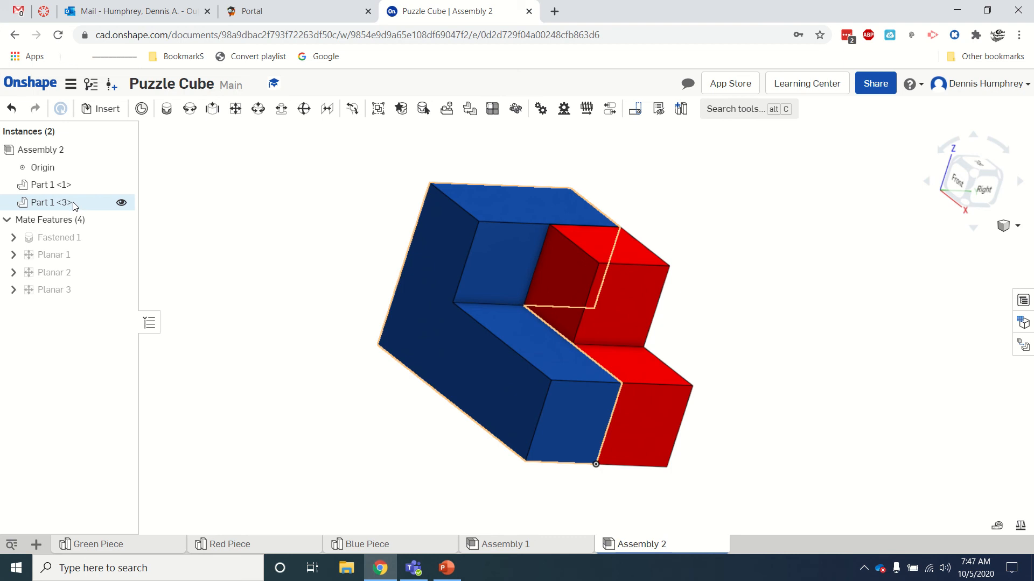
pyautogui.click(99, 114)
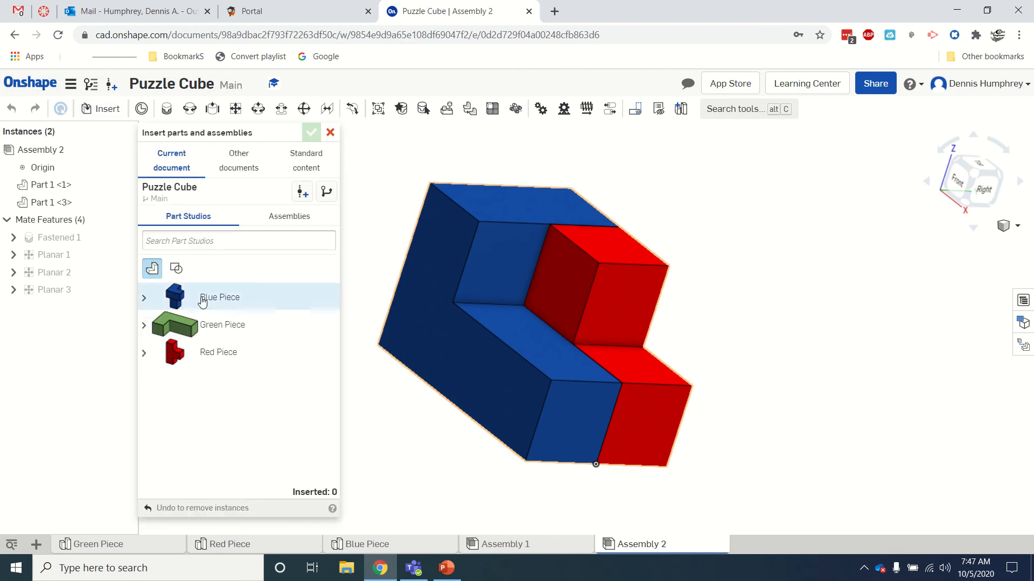
pyautogui.click(222, 324)
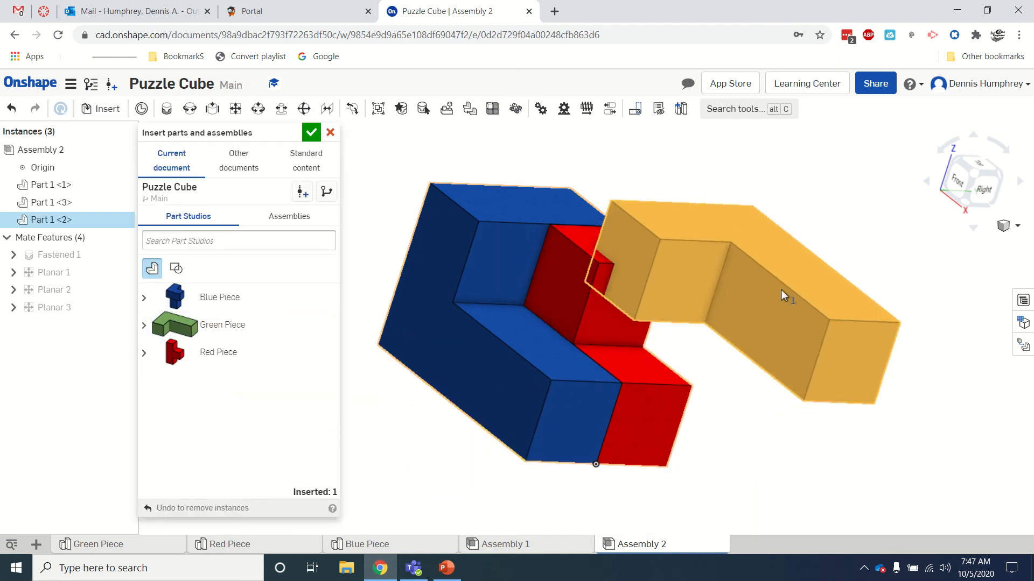
pyautogui.click(788, 255)
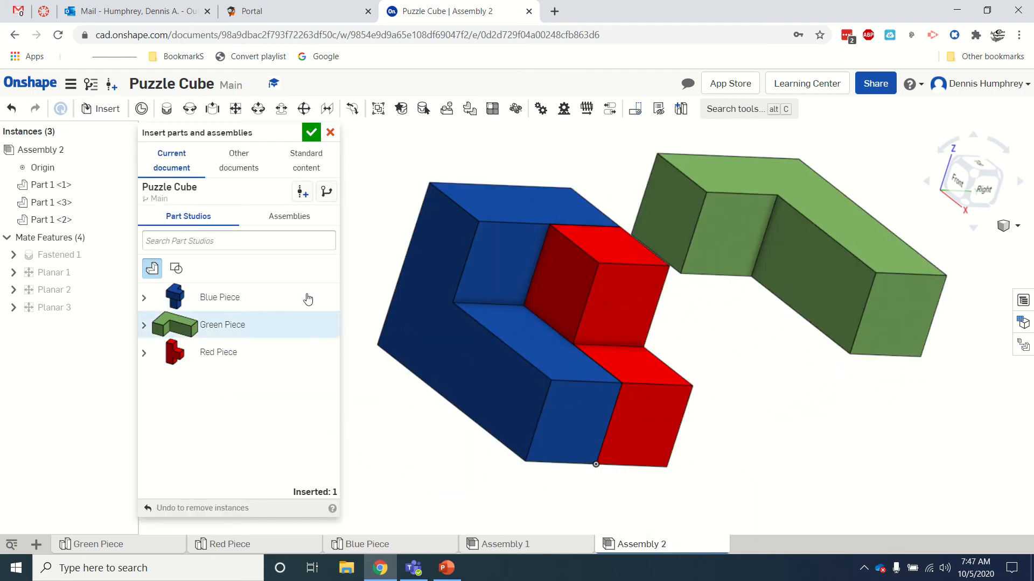
# Finish inserting parts and rotate the green piece with the triad manipulator so its short leg points down at the outer end
pyautogui.click(310, 133)
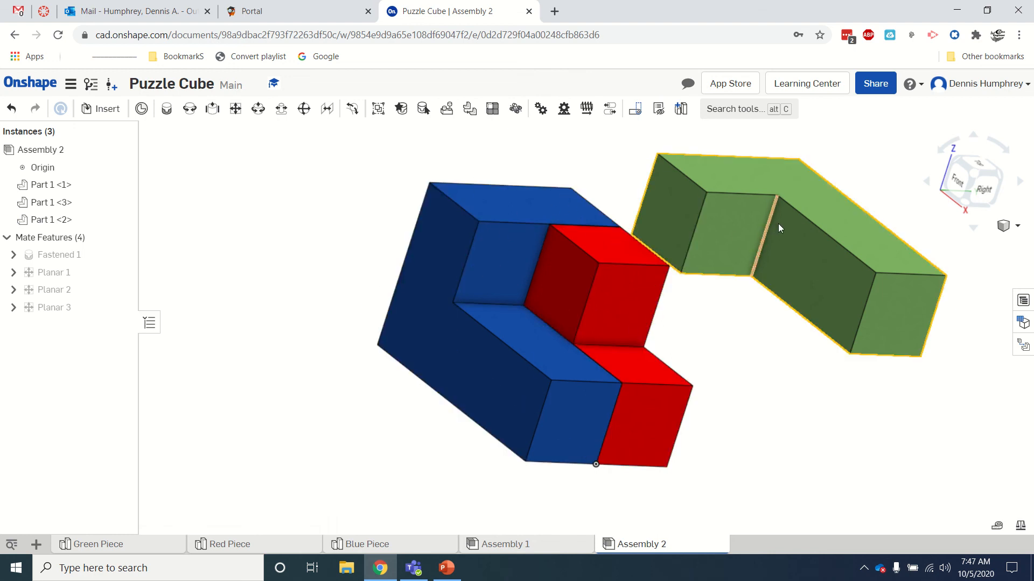
pyautogui.click(805, 252)
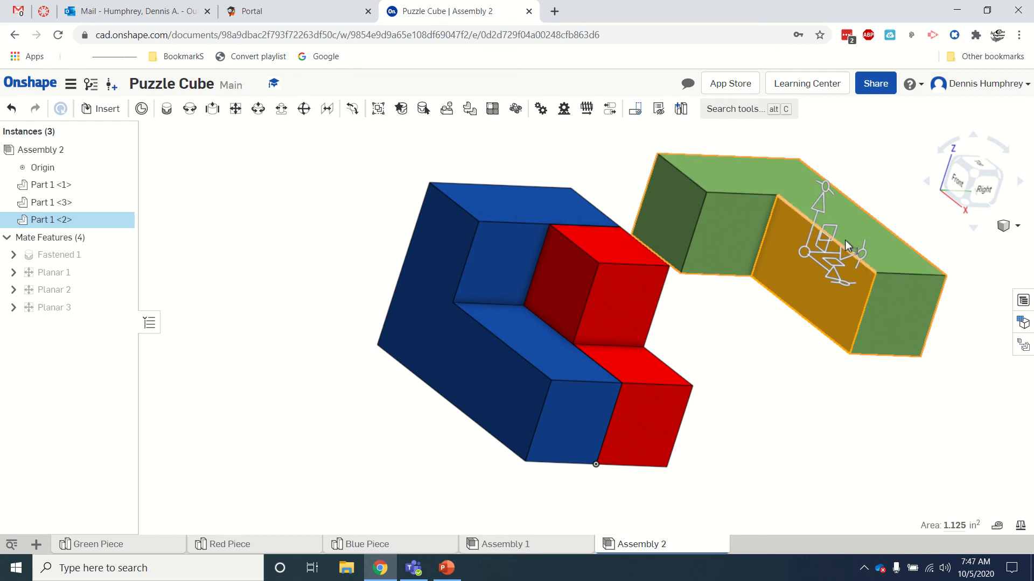
pyautogui.moveTo(864, 249); pyautogui.dragTo(806, 189)
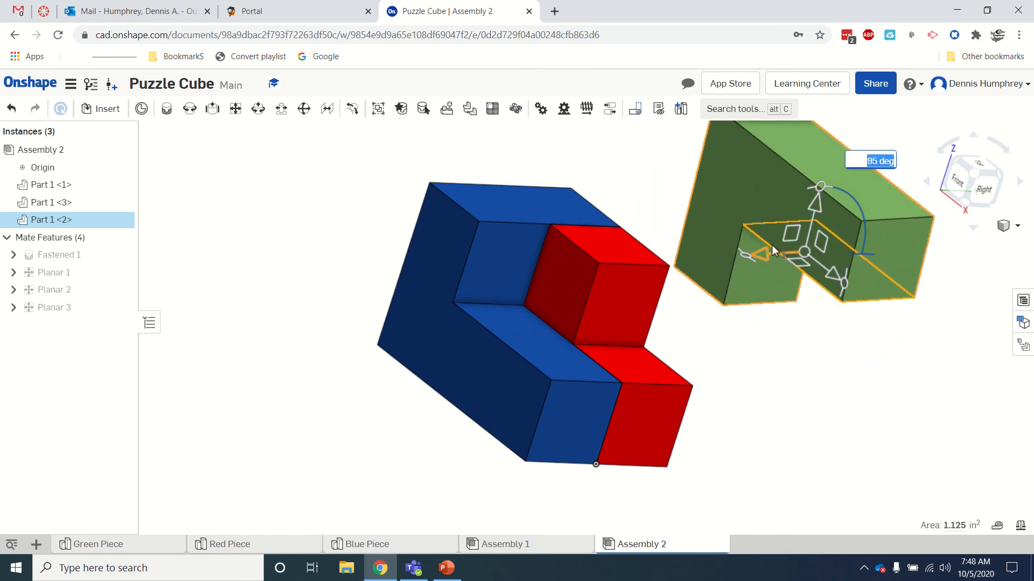
pyautogui.moveTo(747, 257); pyautogui.dragTo(1012, 317)
pyautogui.moveTo(873, 279); pyautogui.dragTo(895, 259)
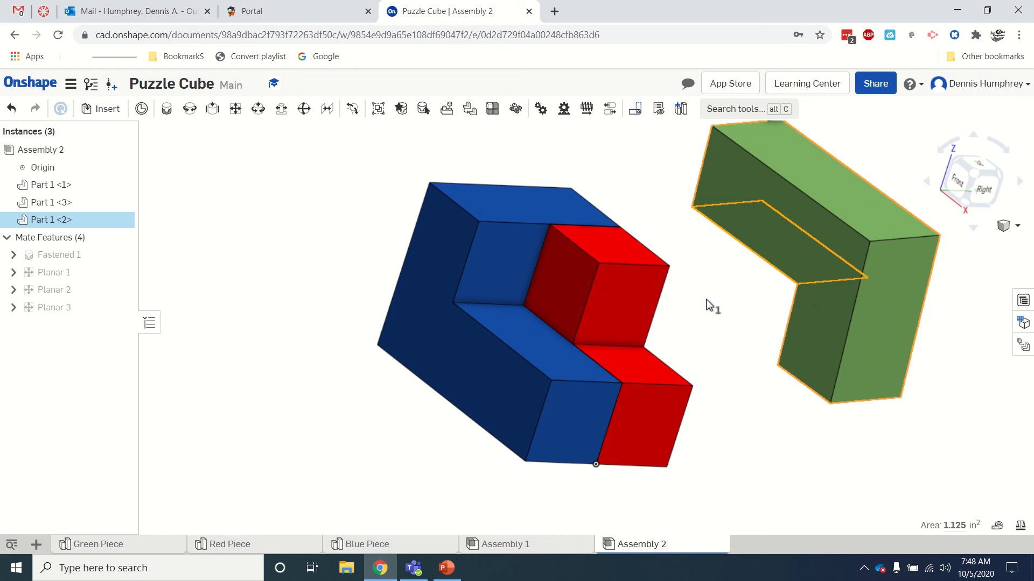
# Add a Planar mate between the top of the red piece's lower ledge and the end face of the green piece's short leg
pyautogui.click(235, 109)
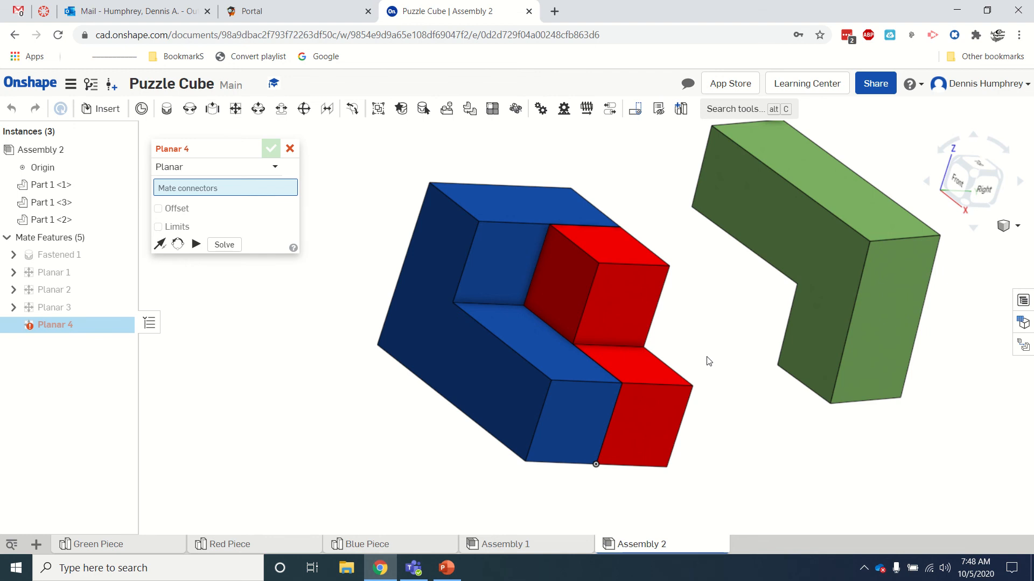
pyautogui.click(639, 374)
pyautogui.moveTo(743, 393); pyautogui.dragTo(826, 350, button='right')
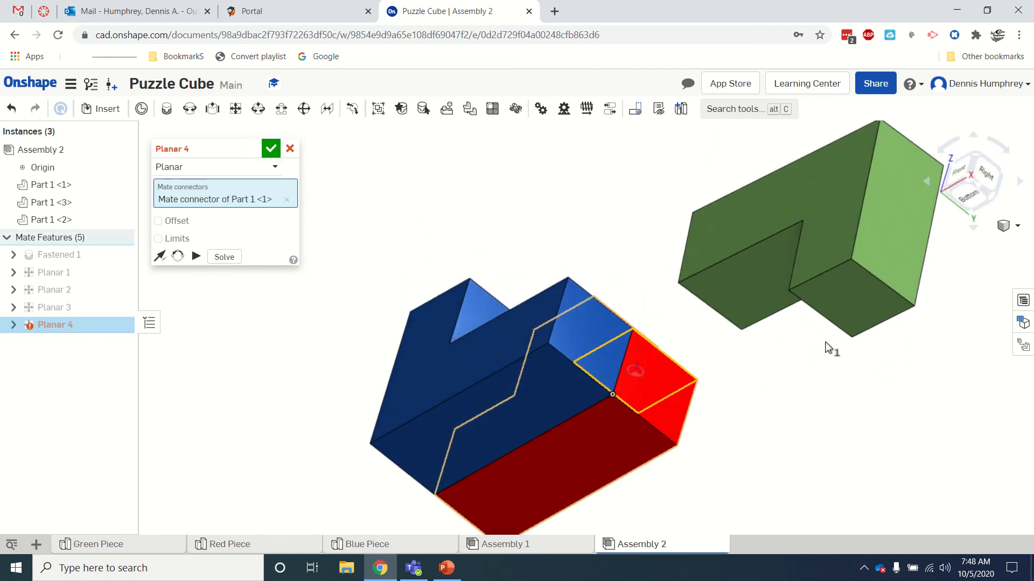
pyautogui.click(852, 300)
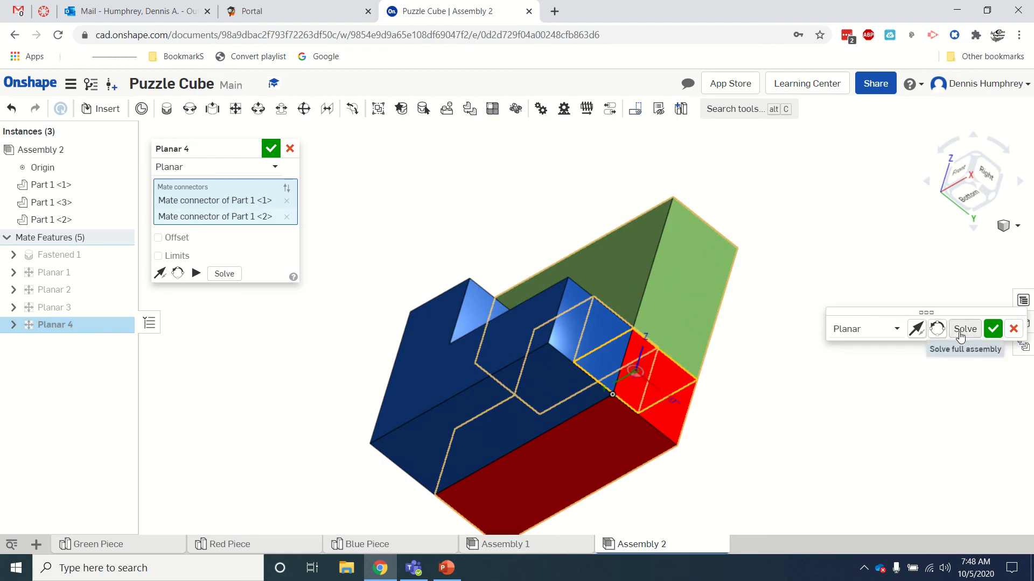
pyautogui.click(992, 329)
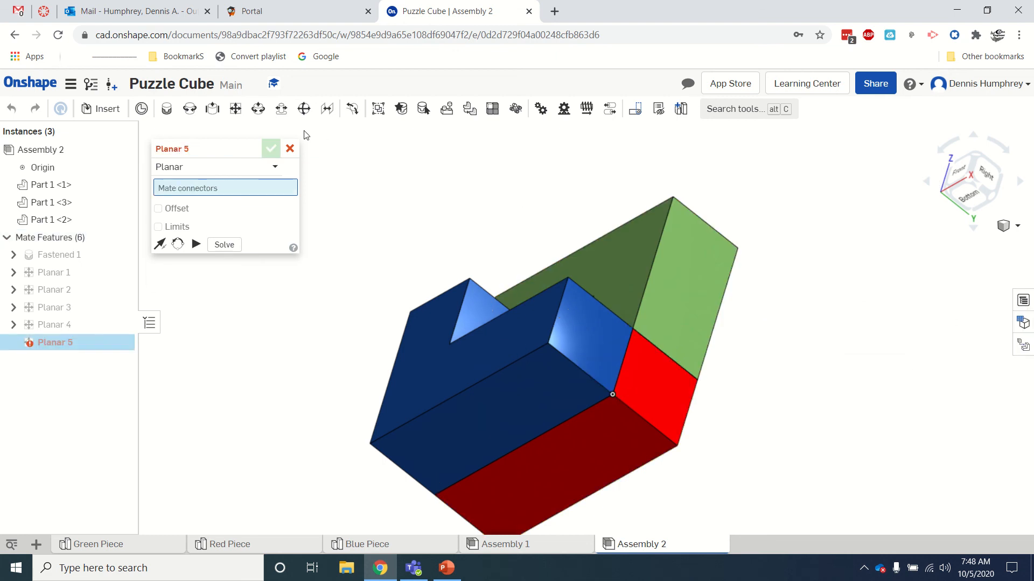
pyautogui.moveTo(844, 318); pyautogui.dragTo(859, 372, button='right')
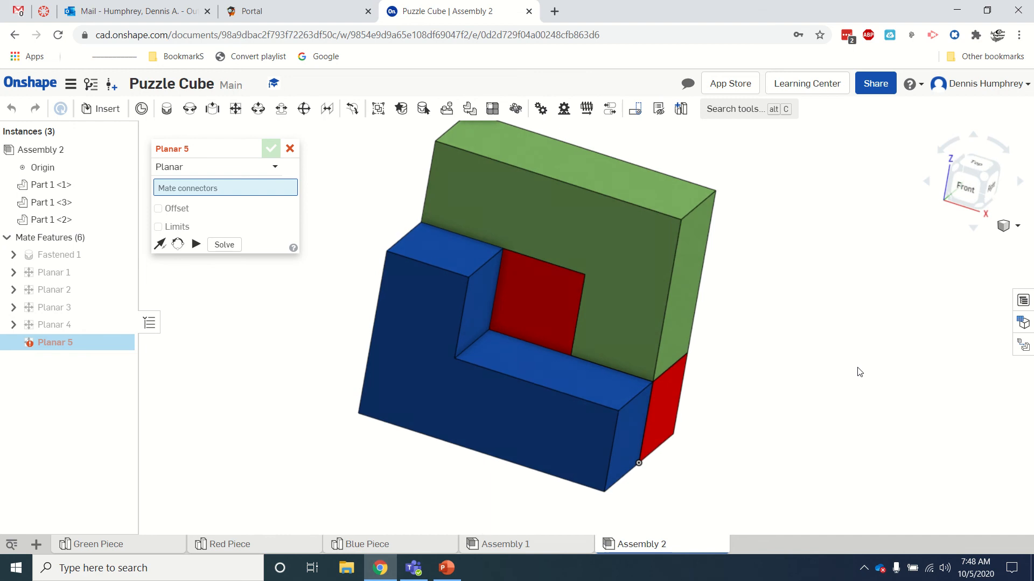
pyautogui.click(290, 148)
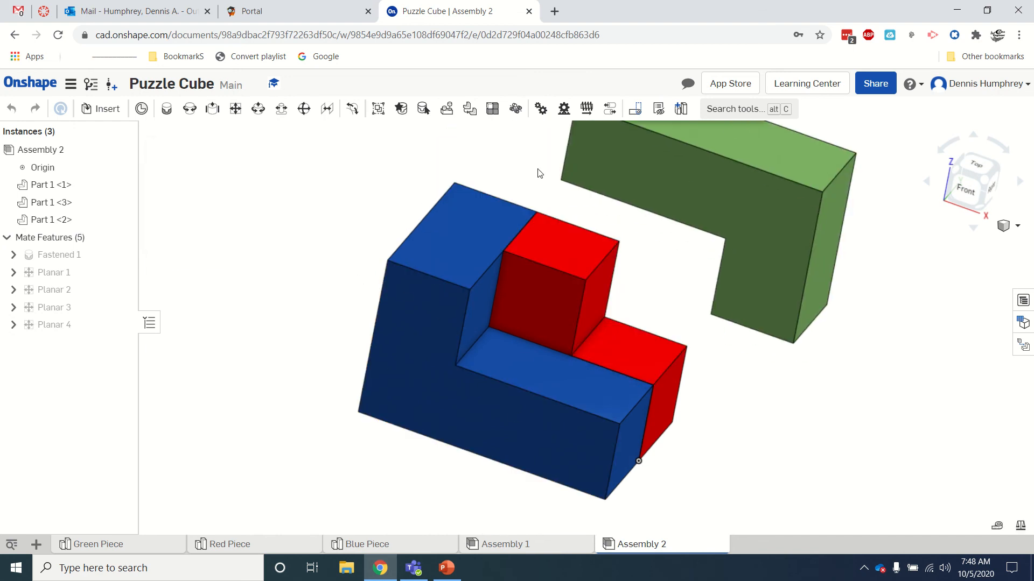
# Slide the green piece clear and add a Planar mate between its long arm's underside and the top of the red piece's raised block
pyautogui.moveTo(540, 173); pyautogui.dragTo(731, 202)
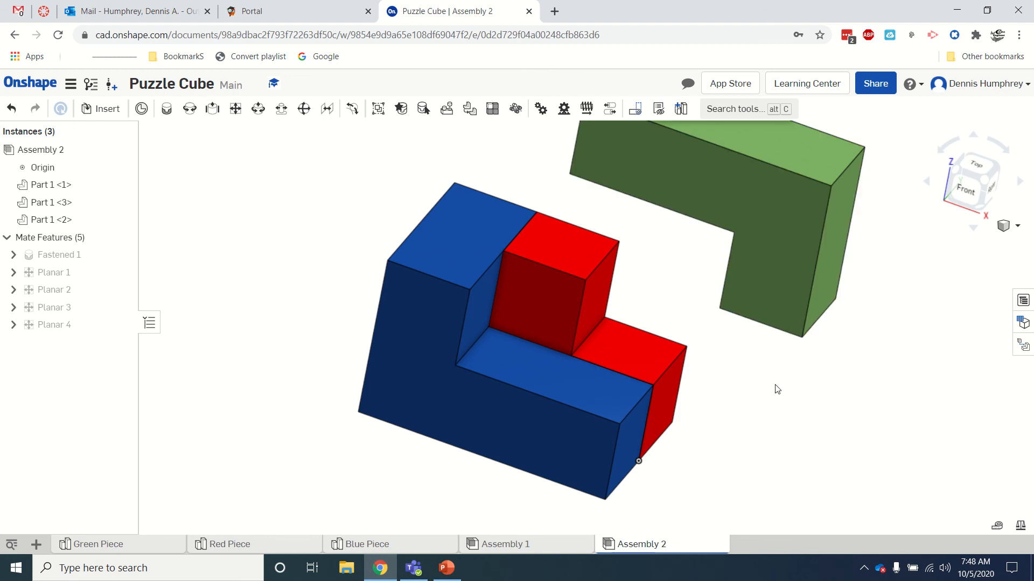
pyautogui.moveTo(776, 389); pyautogui.dragTo(792, 273, button='right')
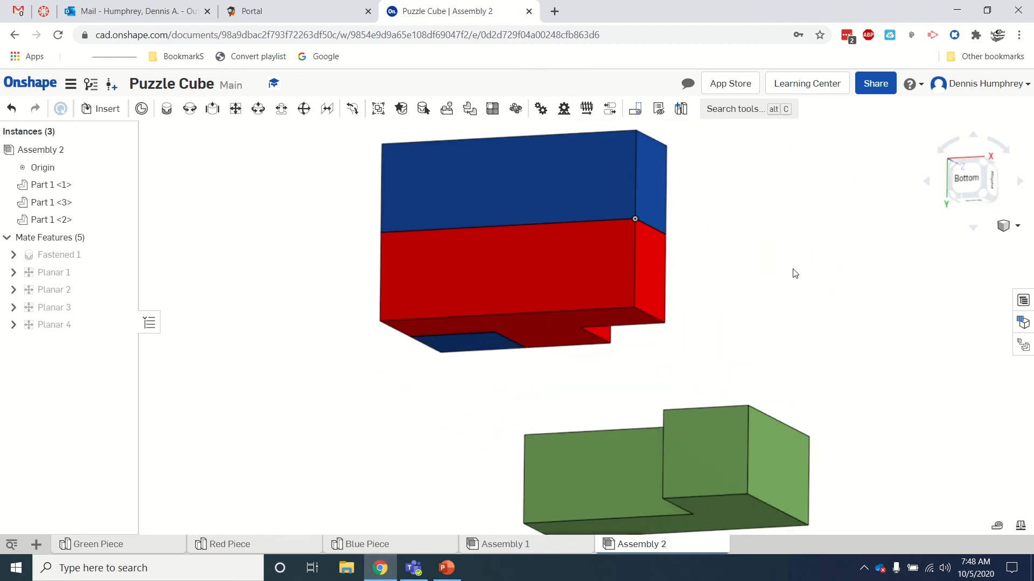
pyautogui.click(213, 108)
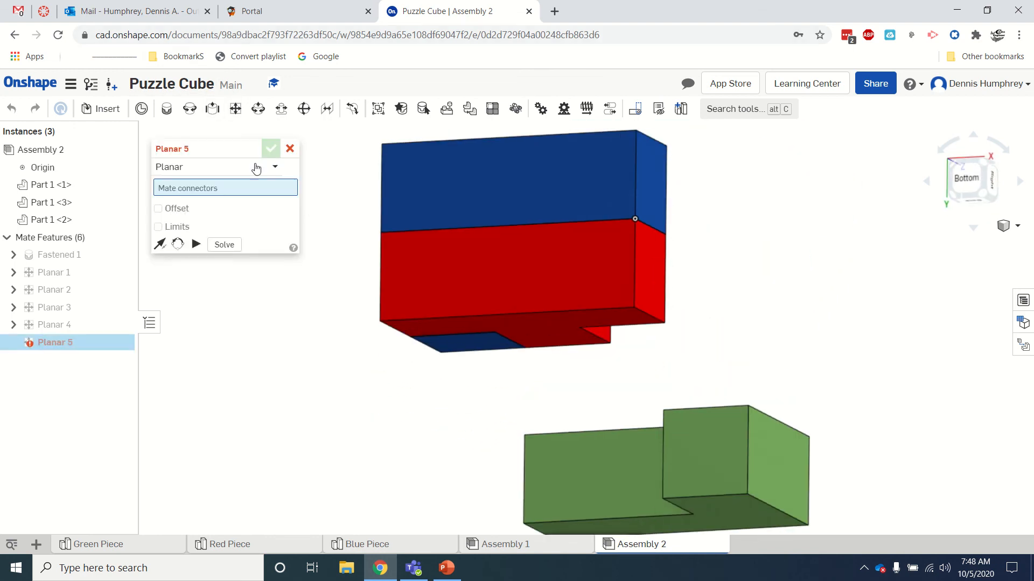
pyautogui.click(580, 473)
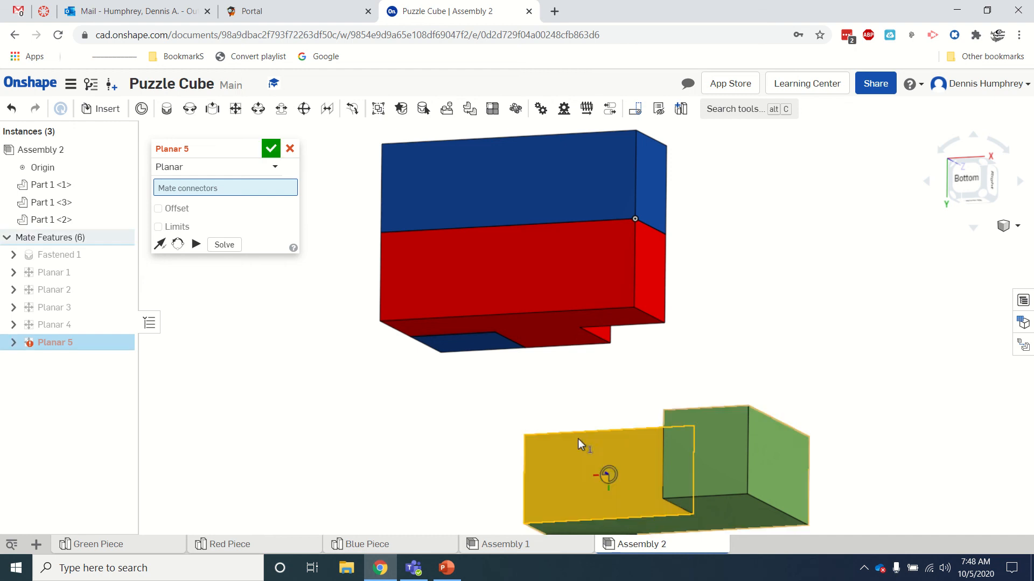
pyautogui.moveTo(402, 413); pyautogui.dragTo(366, 419, button='right')
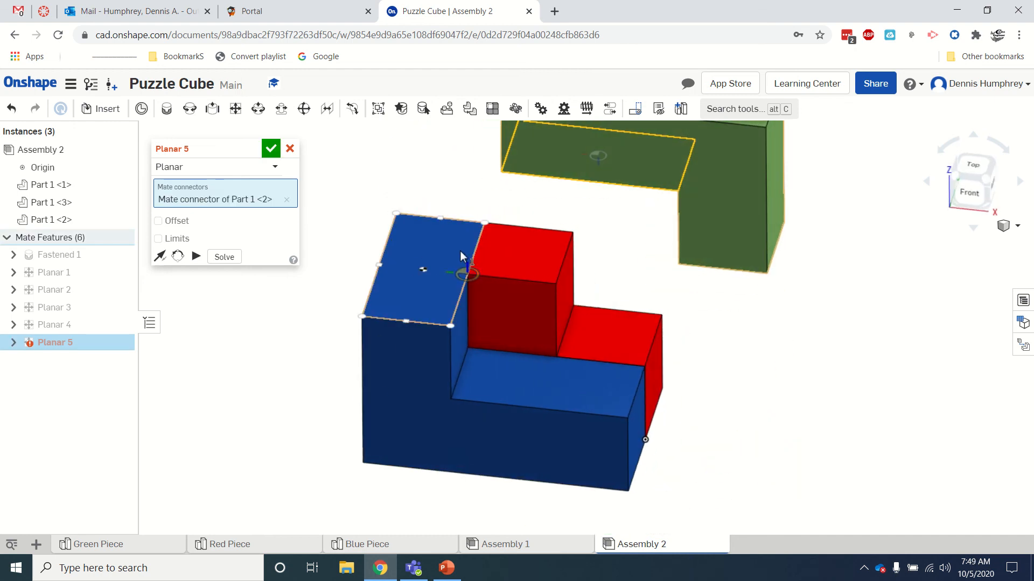
pyautogui.click(520, 253)
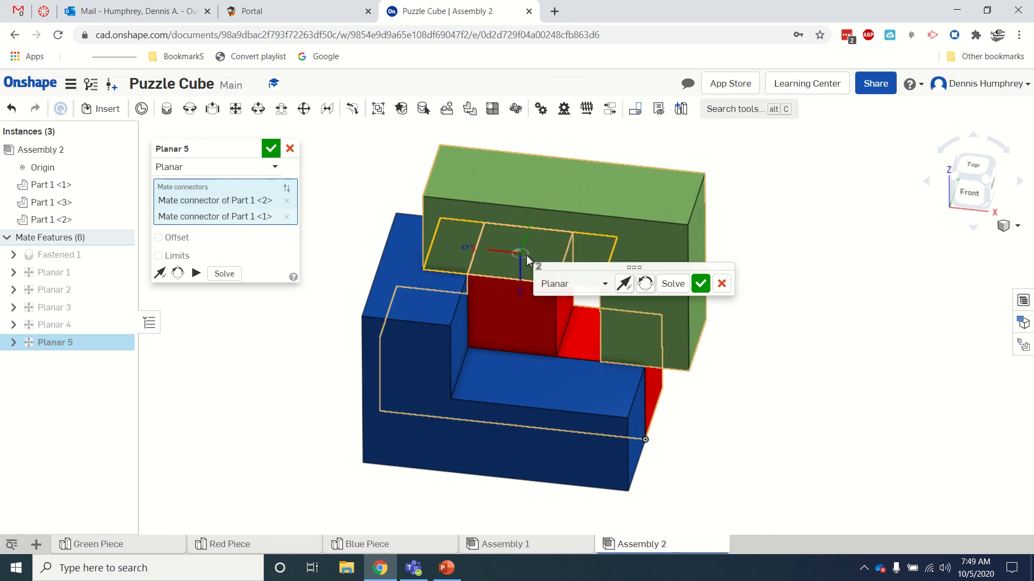
pyautogui.click(699, 284)
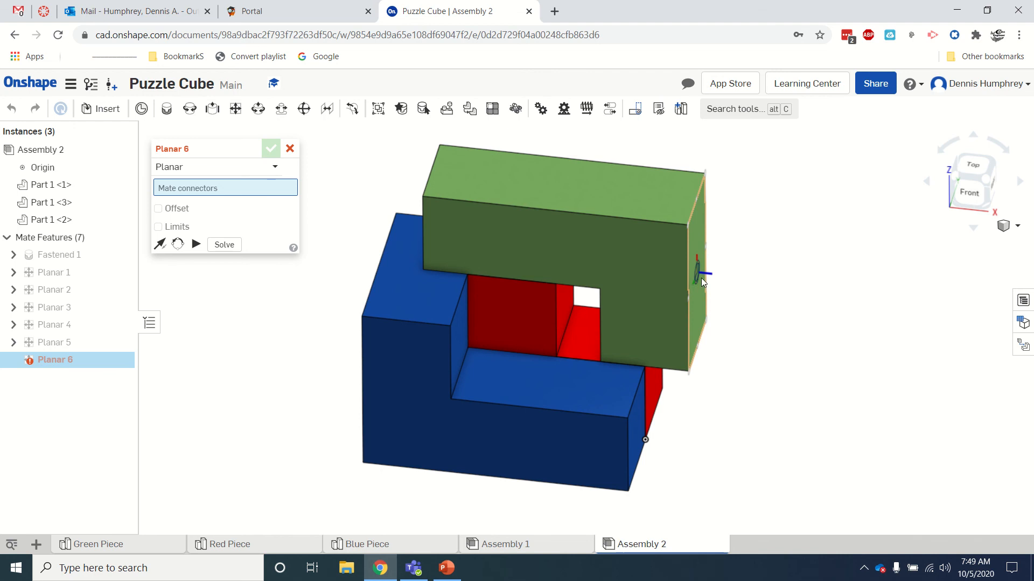
# Try to add a Planar mate between the inner face of the green piece's leg and the red piece's raised block, and undo it
pyautogui.moveTo(295, 339); pyautogui.dragTo(332, 343, button='right')
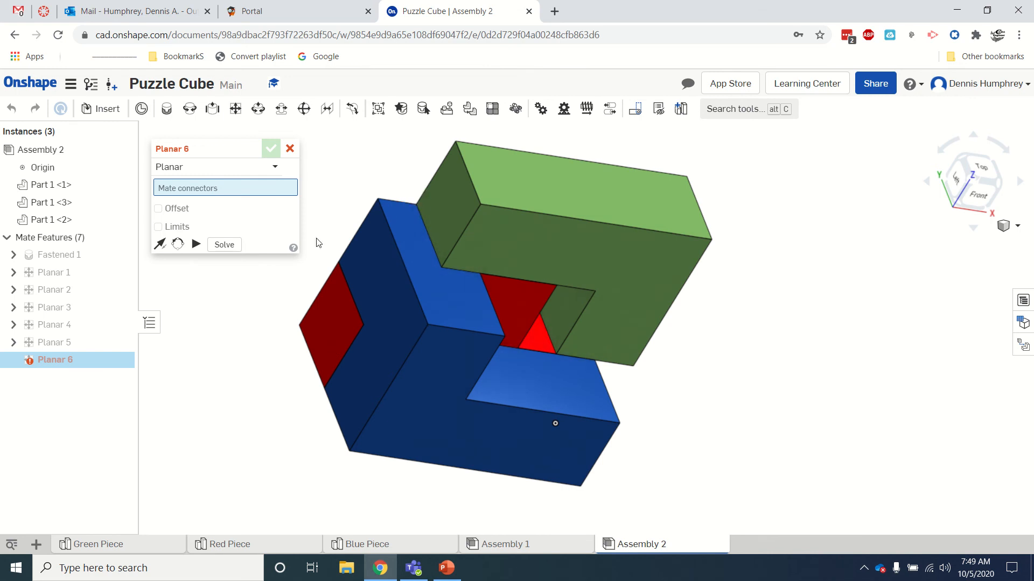
pyautogui.moveTo(415, 204); pyautogui.dragTo(442, 295, button='right')
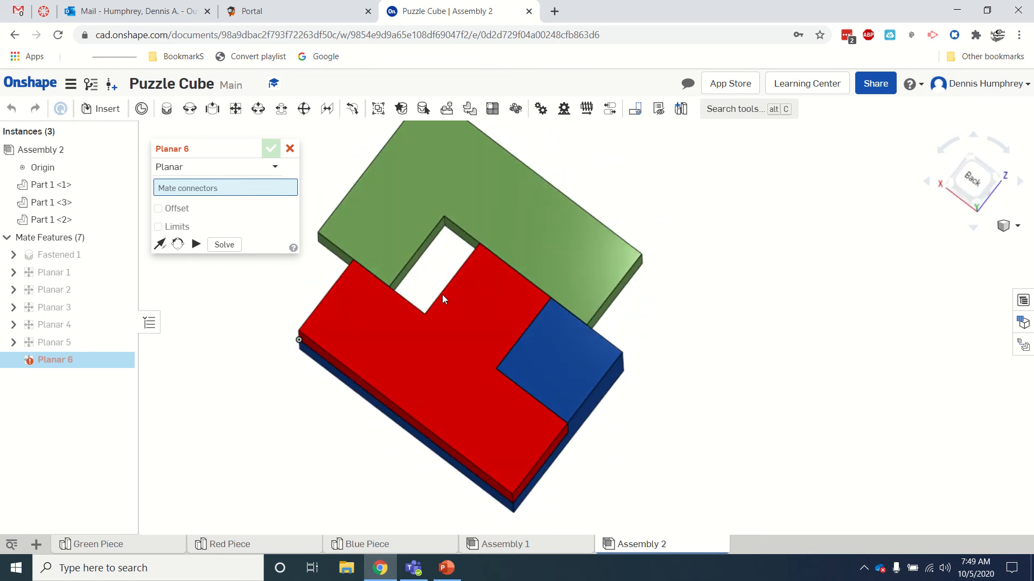
pyautogui.click(443, 217)
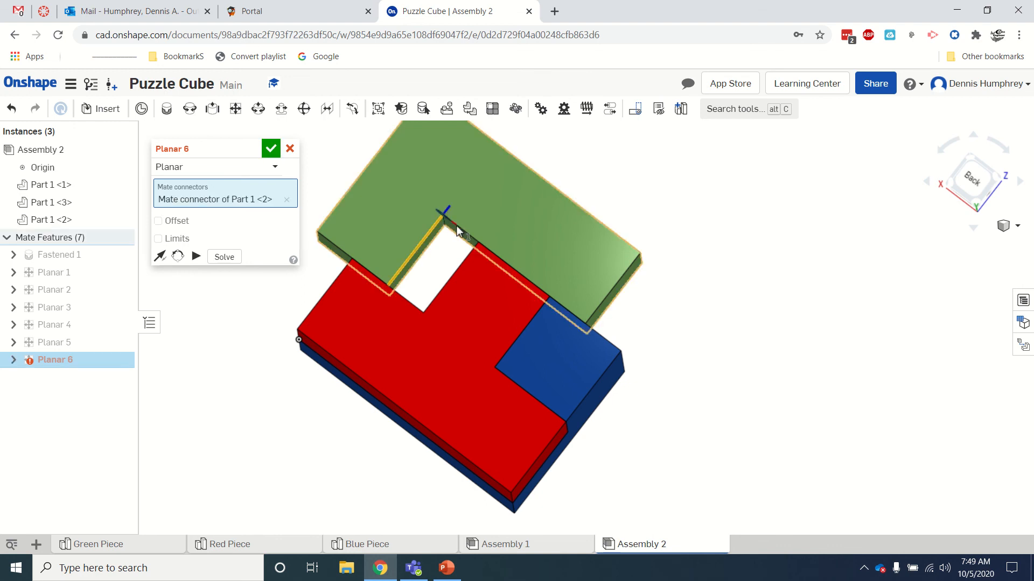
pyautogui.click(479, 243)
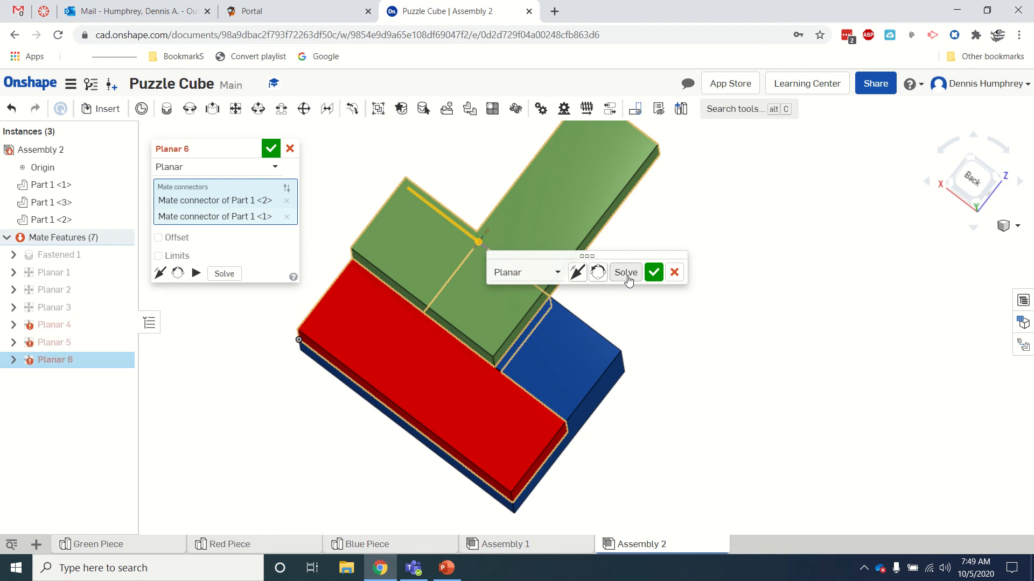
pyautogui.click(654, 272)
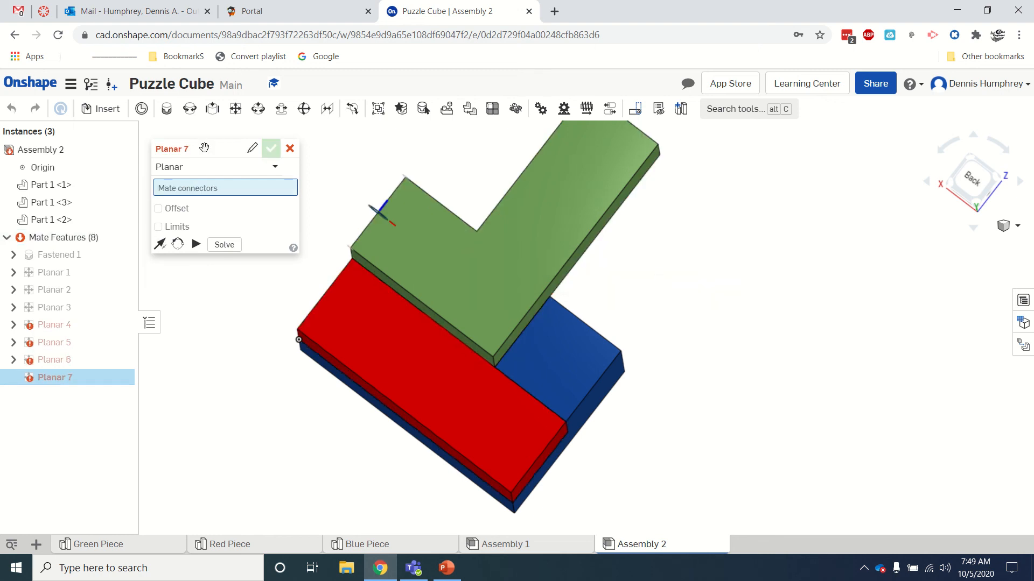
pyautogui.click(289, 149)
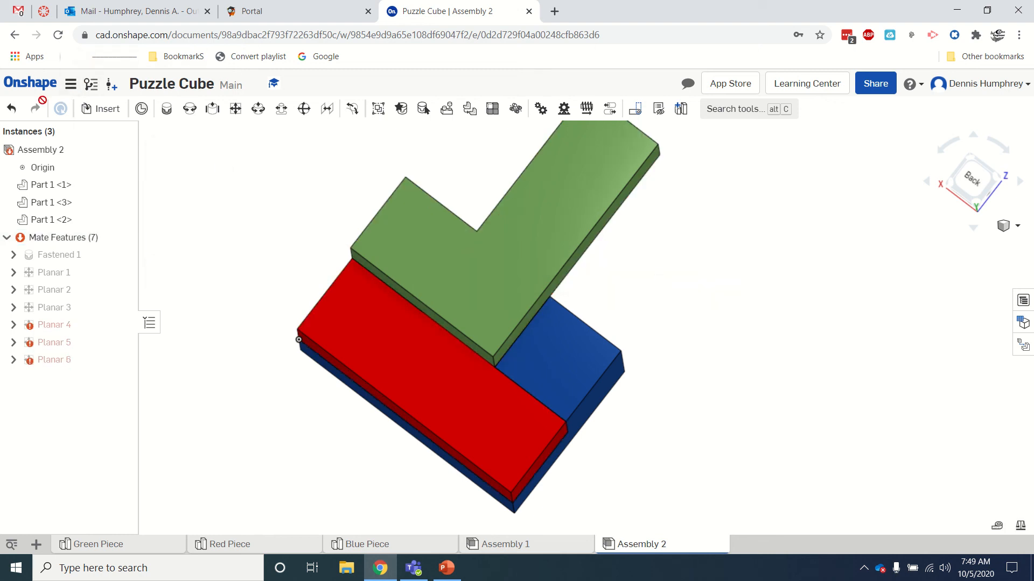
pyautogui.click(12, 109)
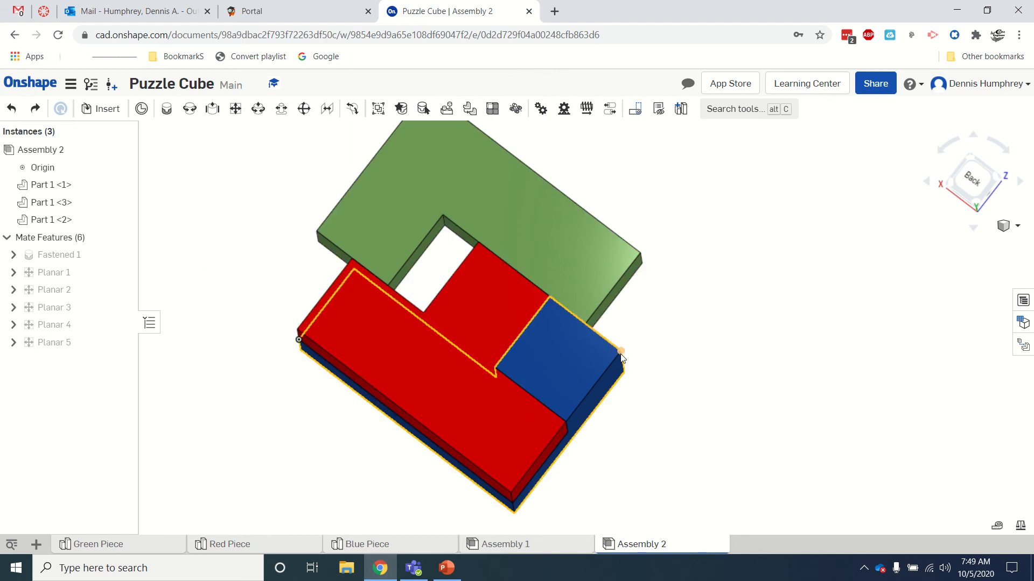
pyautogui.click(235, 110)
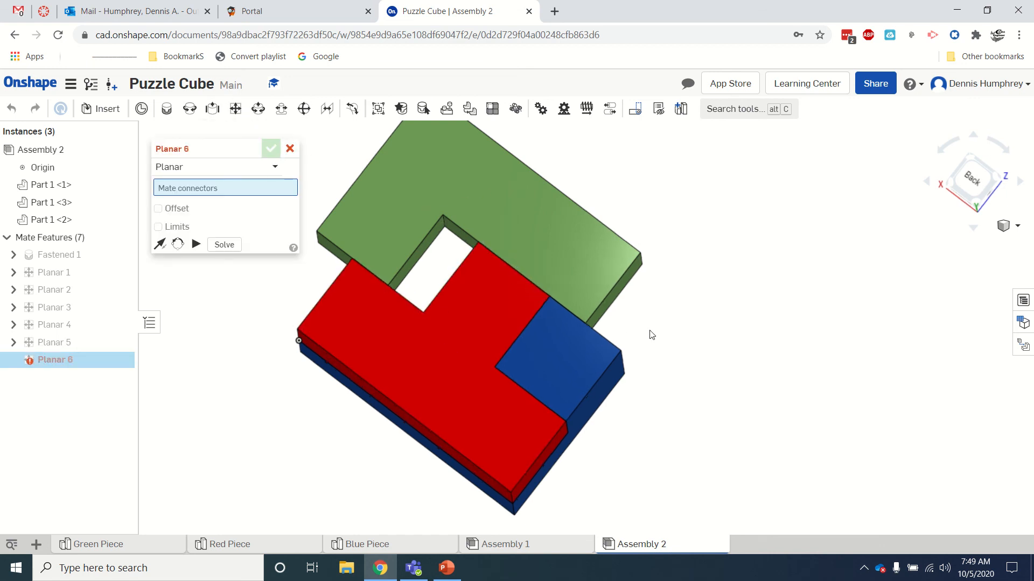
pyautogui.moveTo(648, 333); pyautogui.dragTo(617, 339, button='right')
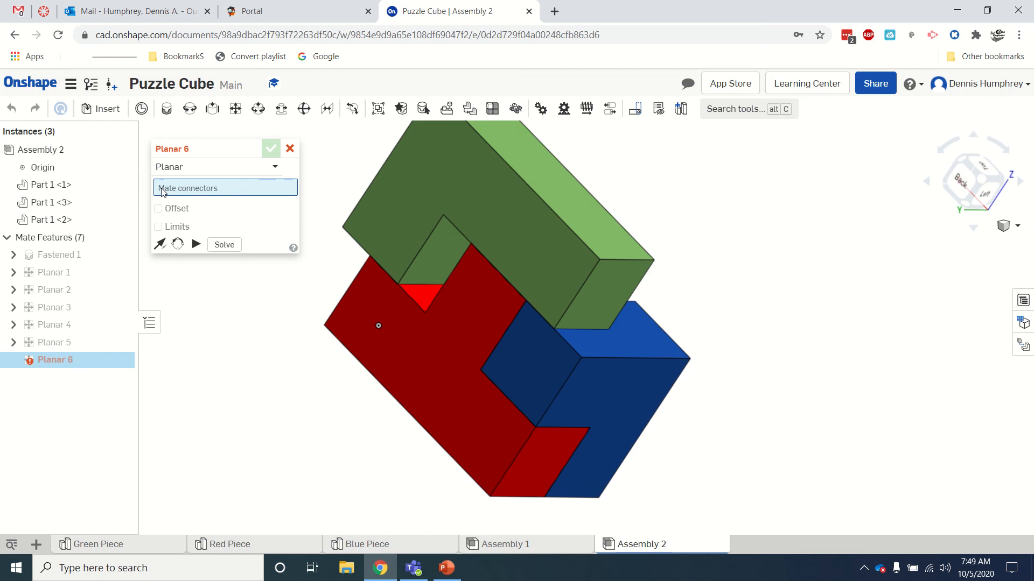
pyautogui.click(294, 153)
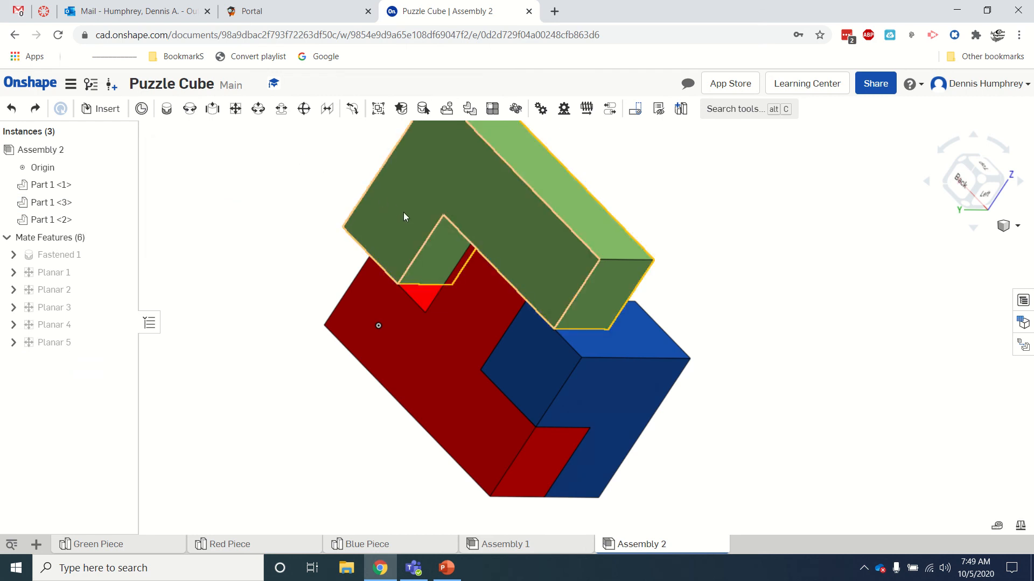
# Slide the green piece away and add a Planar mate between the blue upper arm's top face and the underside of the green long arm
pyautogui.moveTo(452, 248); pyautogui.dragTo(251, 141)
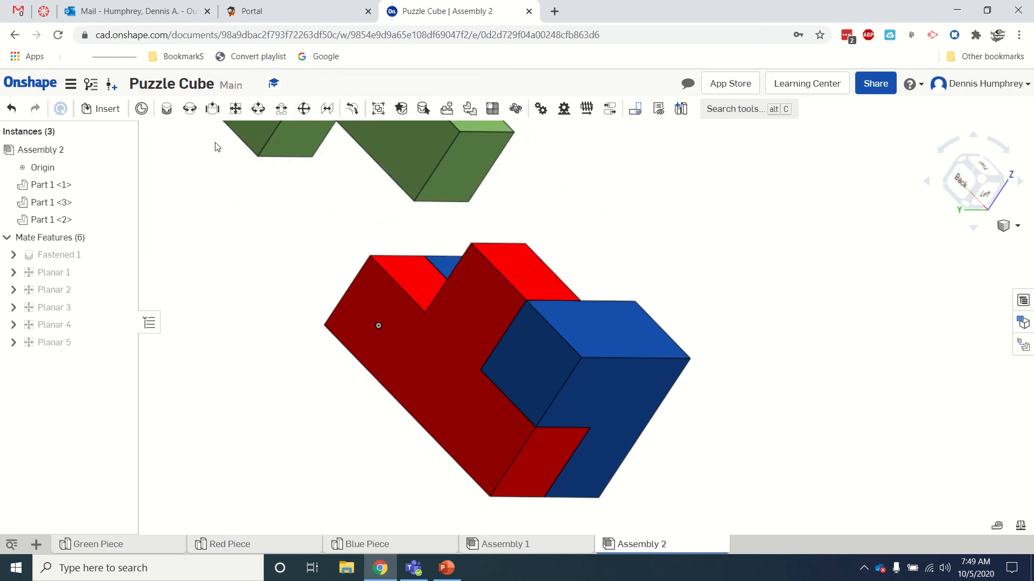
pyautogui.click(241, 122)
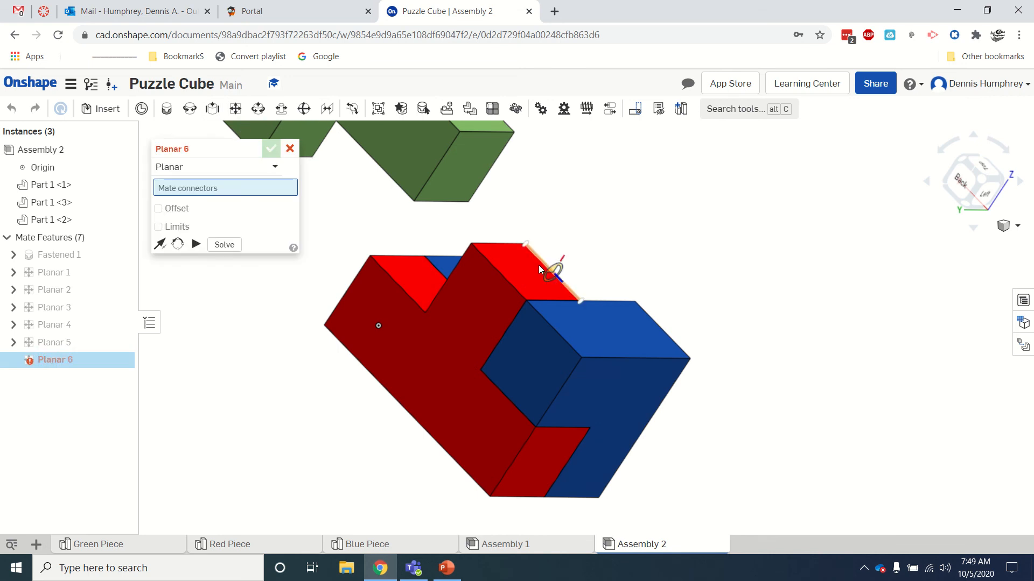
pyautogui.click(583, 353)
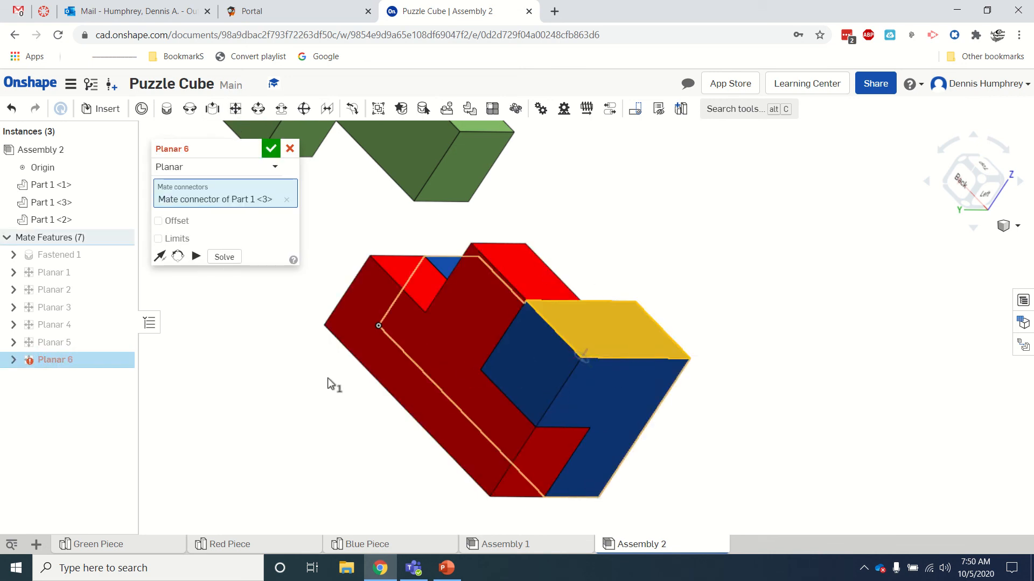
pyautogui.moveTo(329, 384); pyautogui.dragTo(381, 364, button='right')
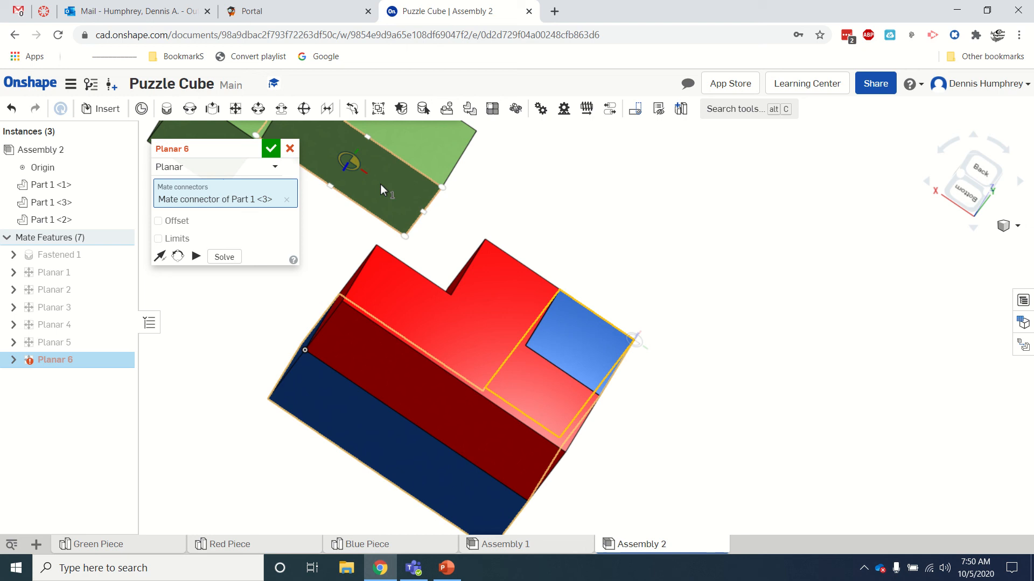
pyautogui.click(444, 193)
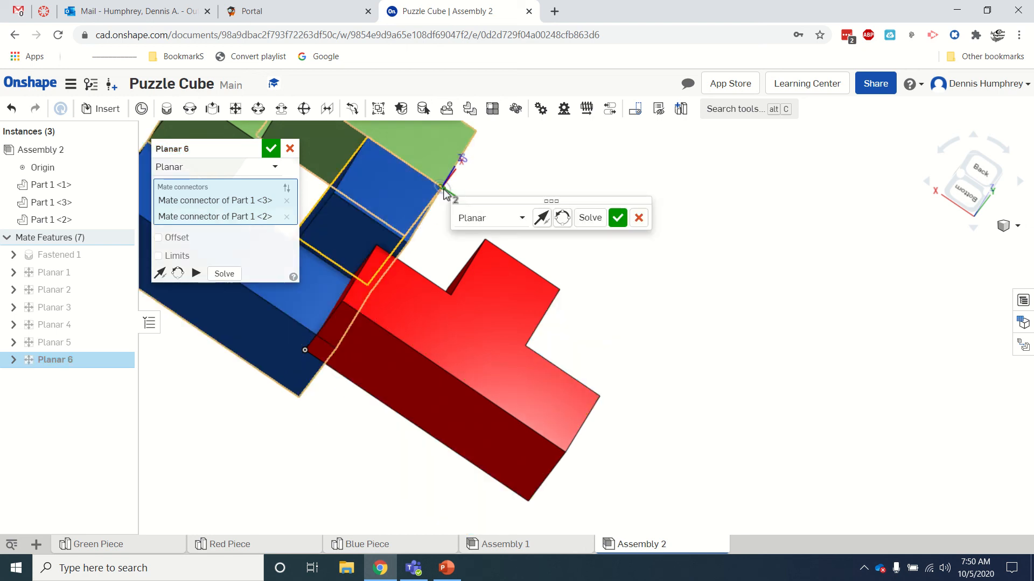
pyautogui.click(618, 219)
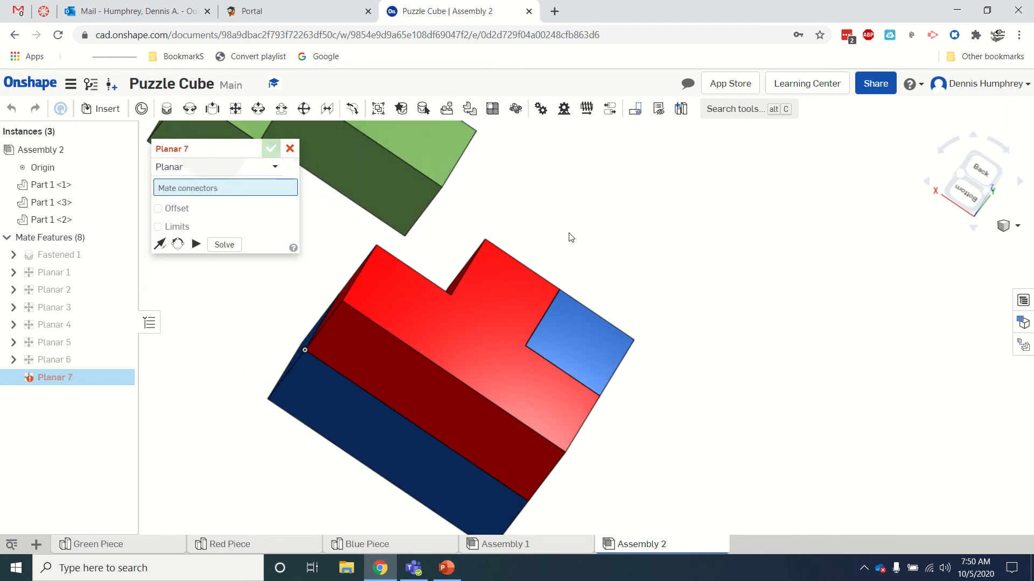
pyautogui.moveTo(620, 241); pyautogui.dragTo(583, 282, button='right')
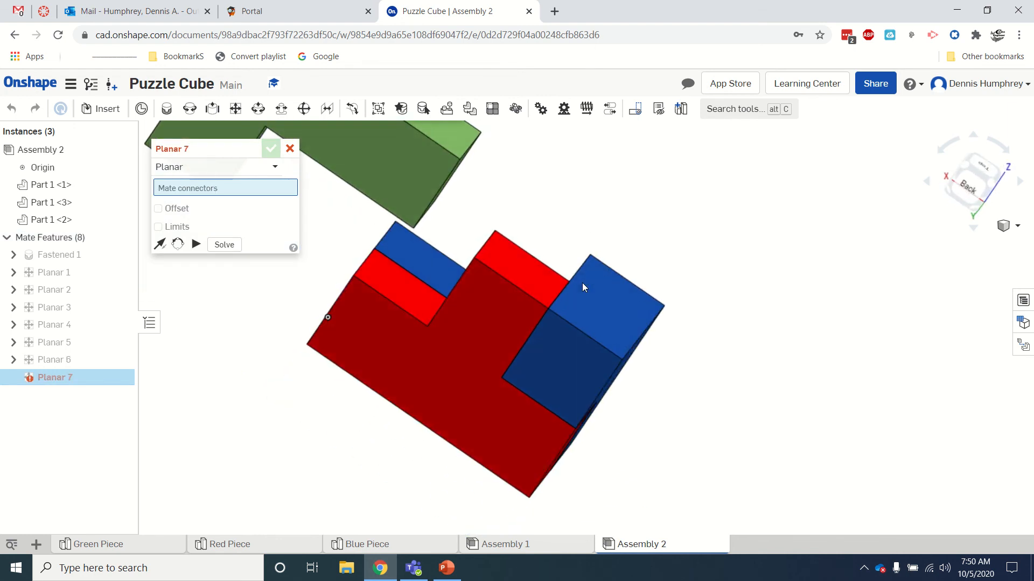
pyautogui.moveTo(45, 379)
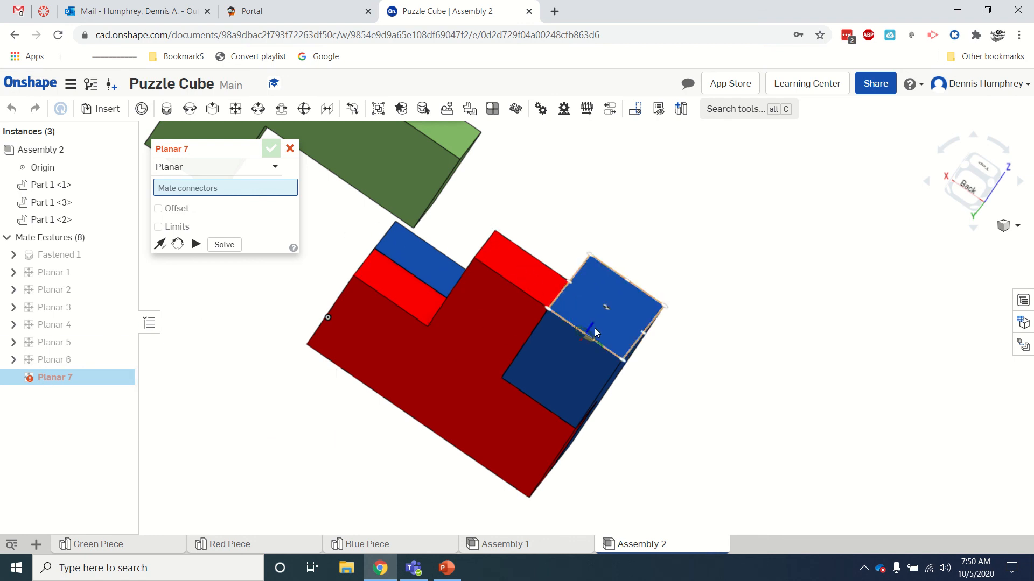
pyautogui.click(623, 365)
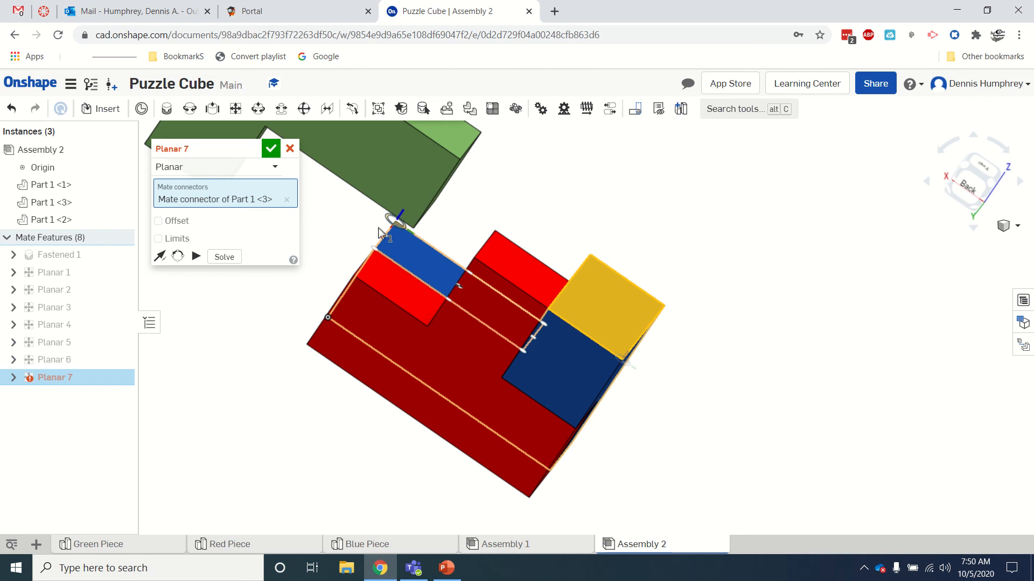
pyautogui.click(290, 148)
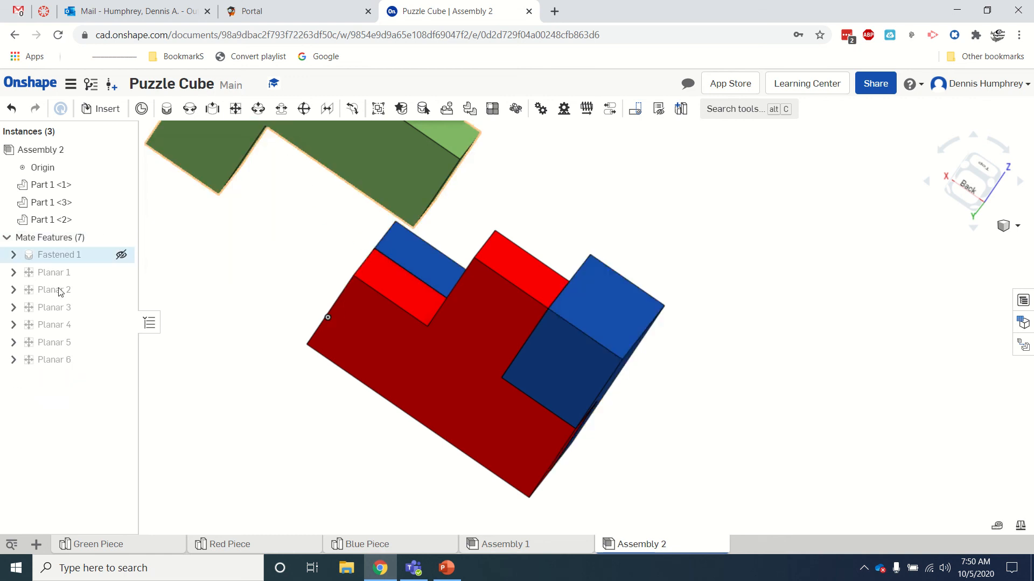
# Add a Planar mate between the inner face of the green piece's short leg and the notch-side face of the red raised block
pyautogui.moveTo(224, 285); pyautogui.dragTo(210, 250, button='right')
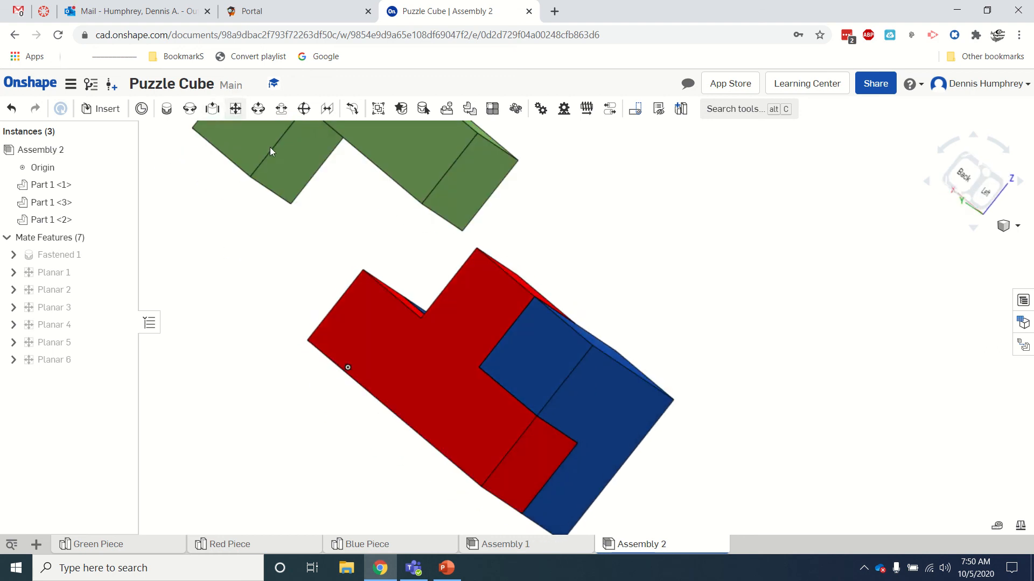
pyautogui.press('l')
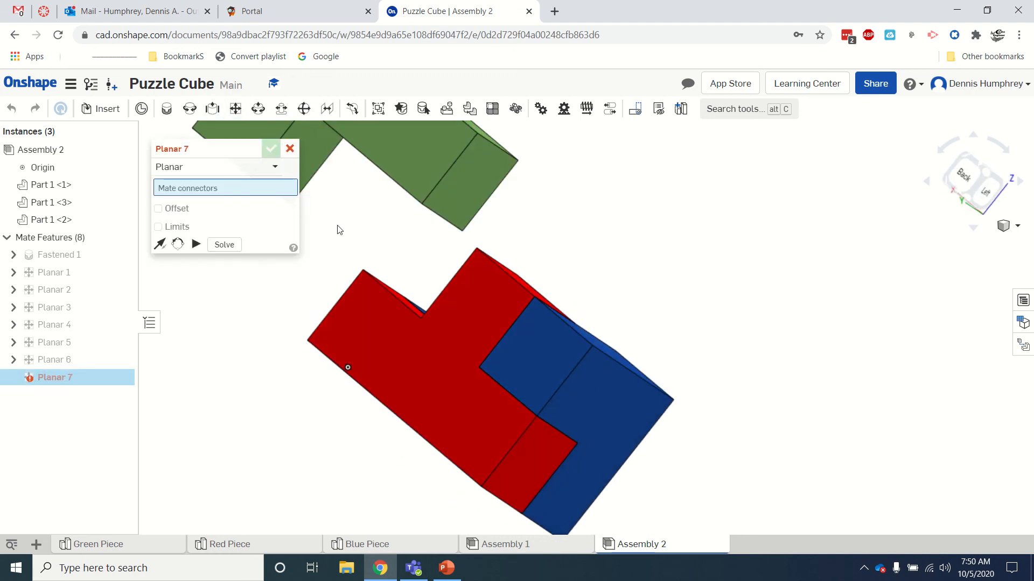
pyautogui.moveTo(337, 231); pyautogui.dragTo(435, 305, button='middle')
pyautogui.click(399, 235)
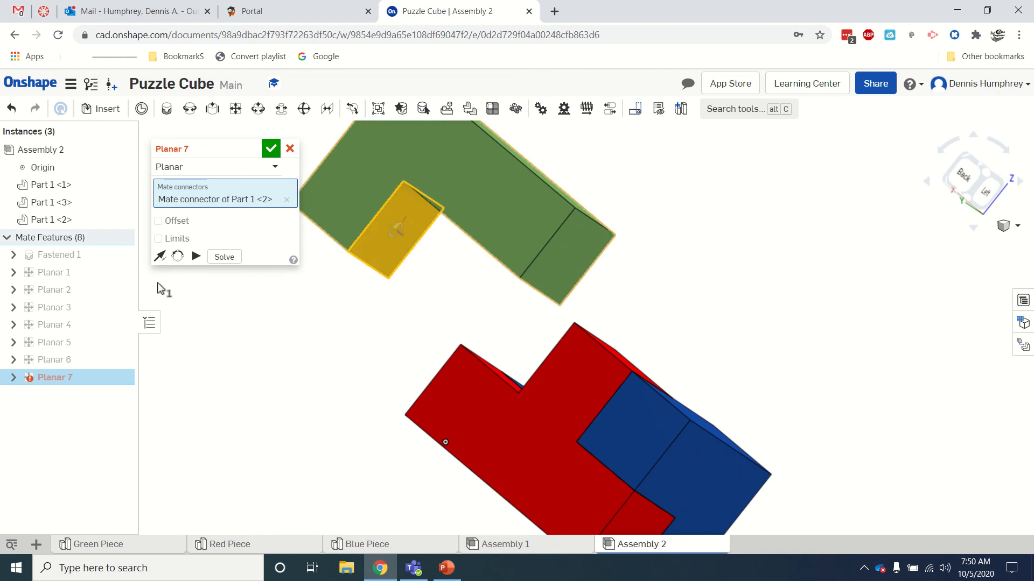
pyautogui.moveTo(290, 348); pyautogui.dragTo(418, 357, button='right')
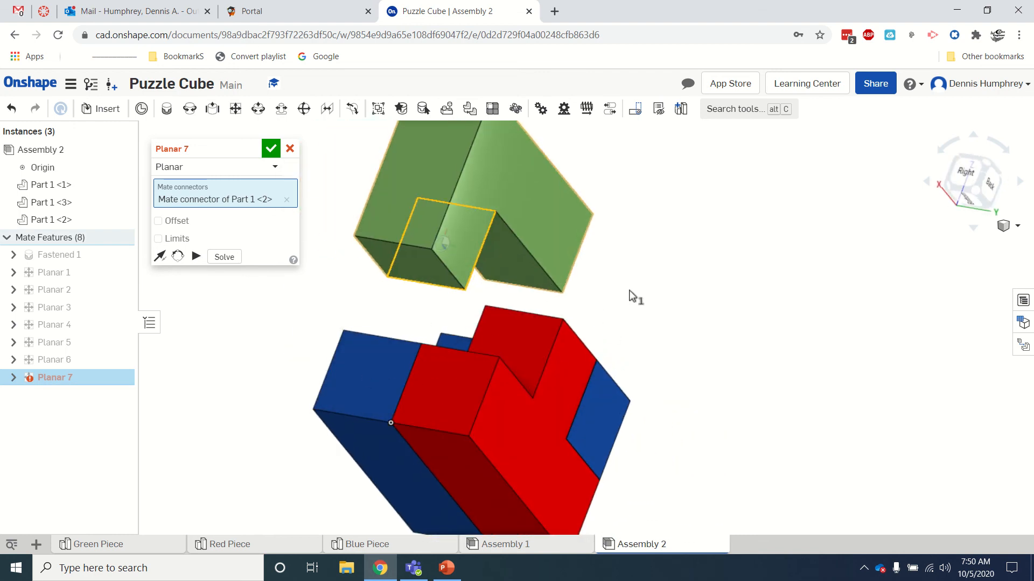
pyautogui.moveTo(629, 296); pyautogui.dragTo(531, 319, button='right')
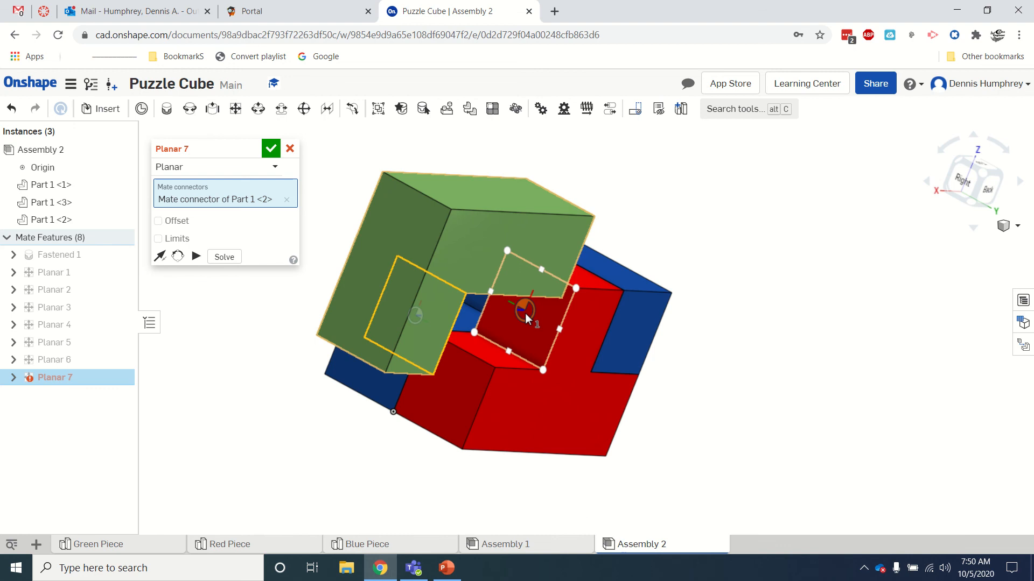
pyautogui.click(525, 313)
pyautogui.click(271, 149)
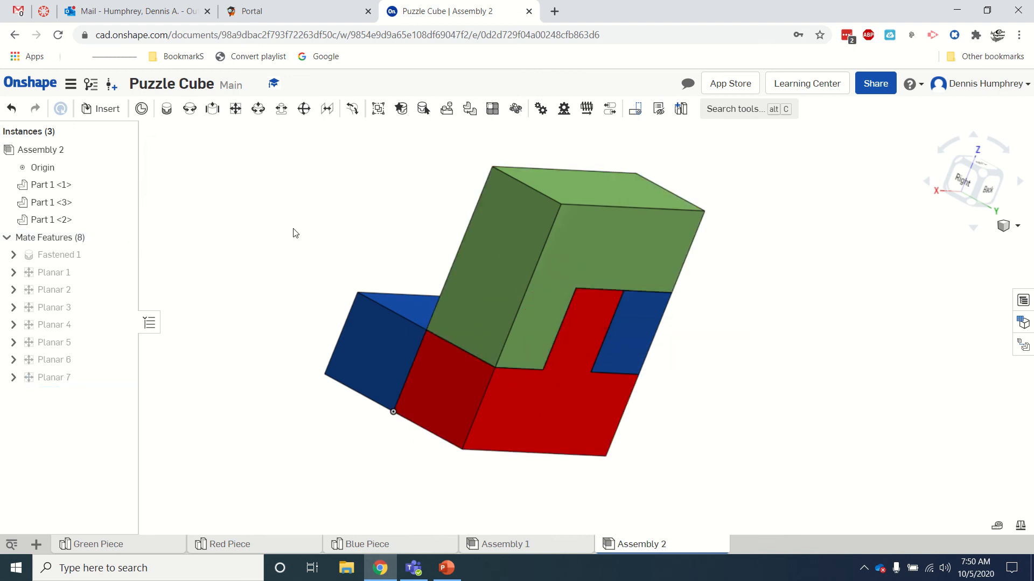
# Compare the assembled cube with the finished arrangement in Assembly 1, and return to Assembly 2
pyautogui.moveTo(269, 294); pyautogui.dragTo(350, 383, button='right')
pyautogui.click(482, 544)
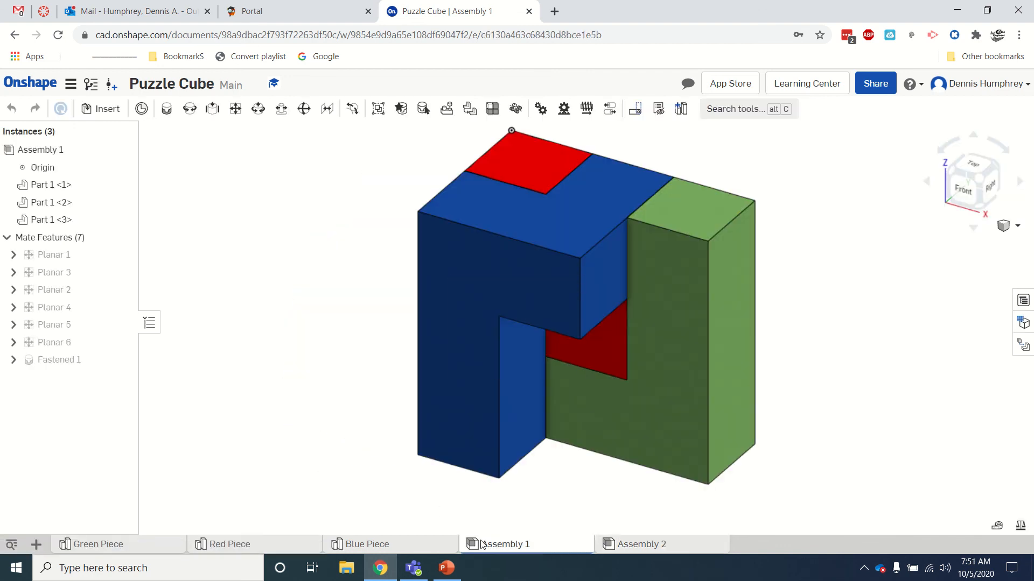
pyautogui.moveTo(549, 429); pyautogui.dragTo(406, 466, button='right')
pyautogui.click(646, 546)
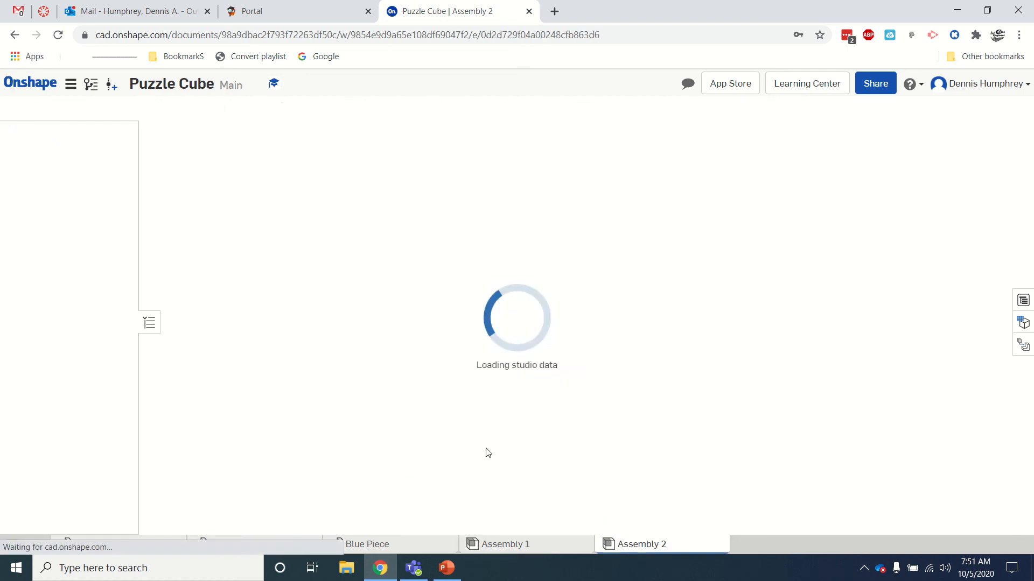